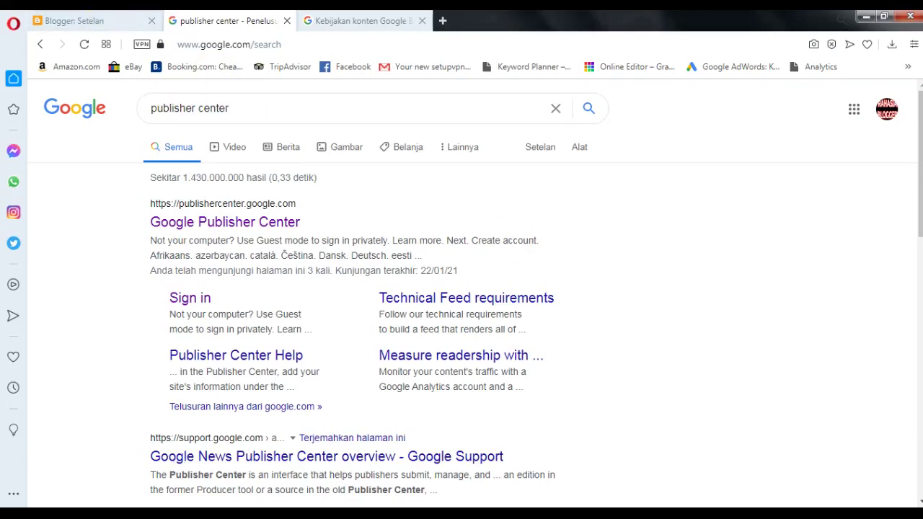
{"action": "key", "text": "alt+Tab"}
{"action": "left_click_drag", "start_coordinate": [498, 81], "coordinate": [305, 79]}
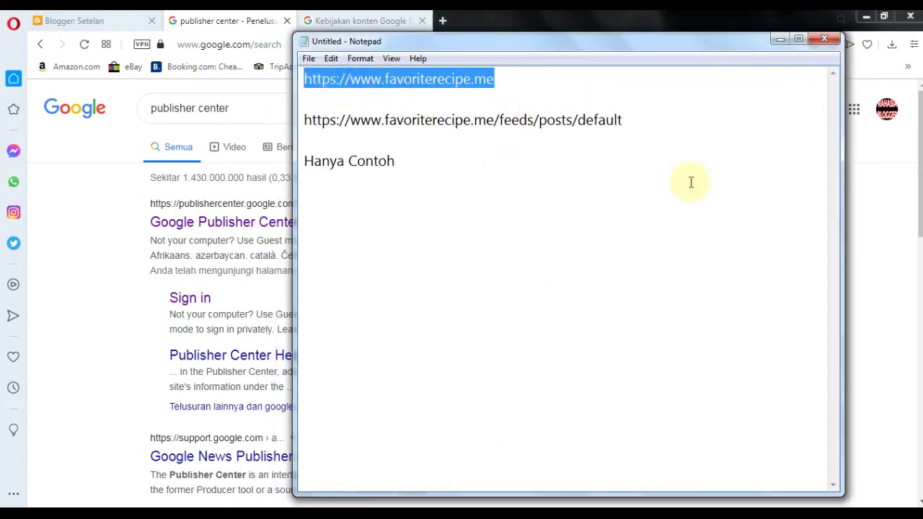
{"action": "left_click", "coordinate": [892, 220]}
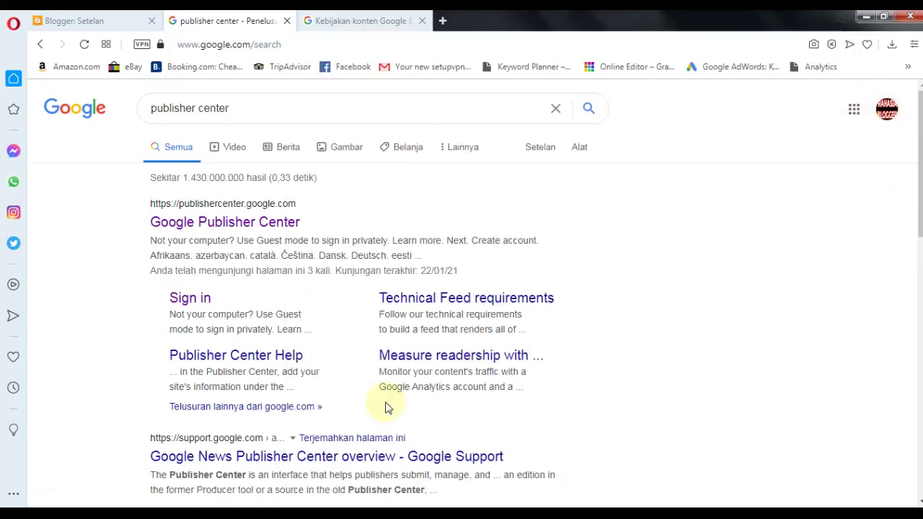
{"action": "left_click", "coordinate": [291, 516]}
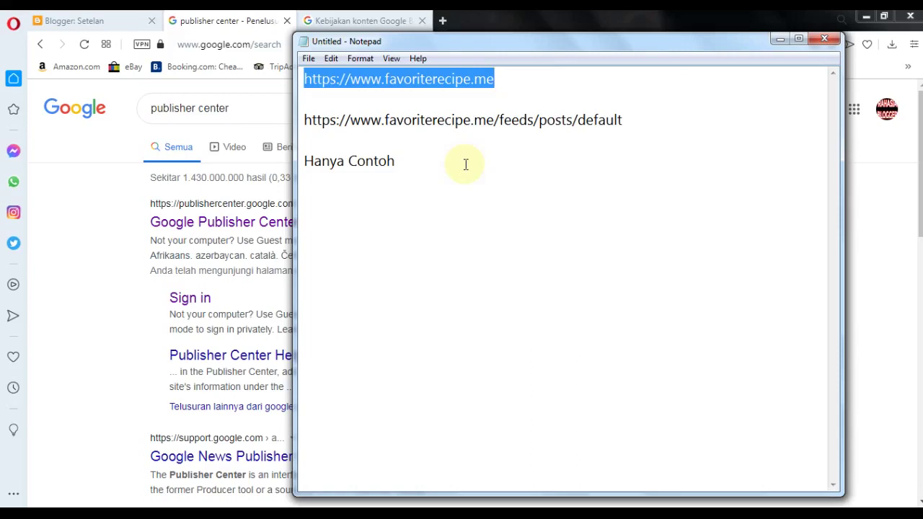
{"action": "left_click", "coordinate": [77, 254]}
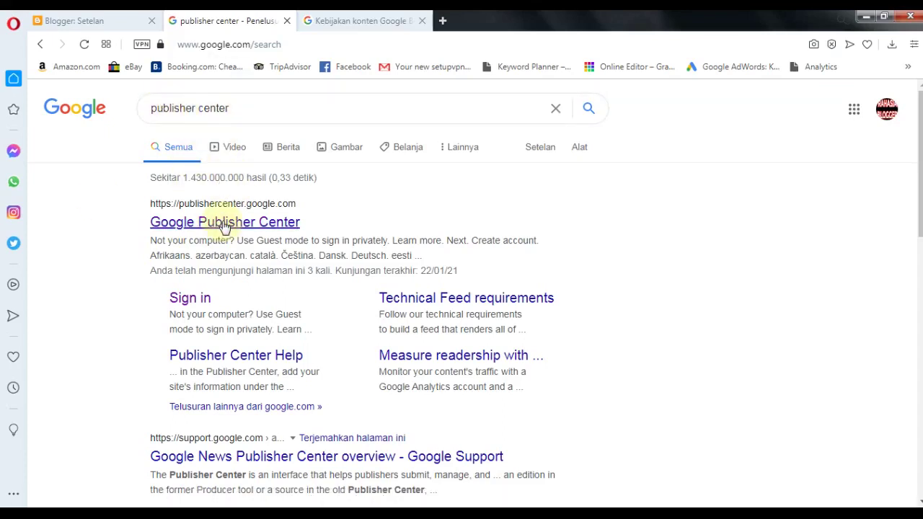
- Open Google Publisher Center and start adding a new publication
{"action": "left_click", "coordinate": [427, 296]}
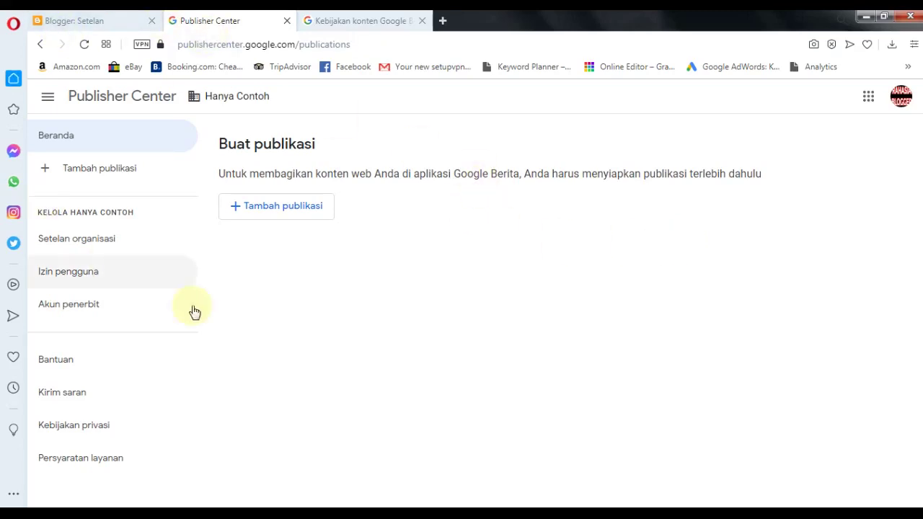
{"action": "left_click", "coordinate": [274, 207]}
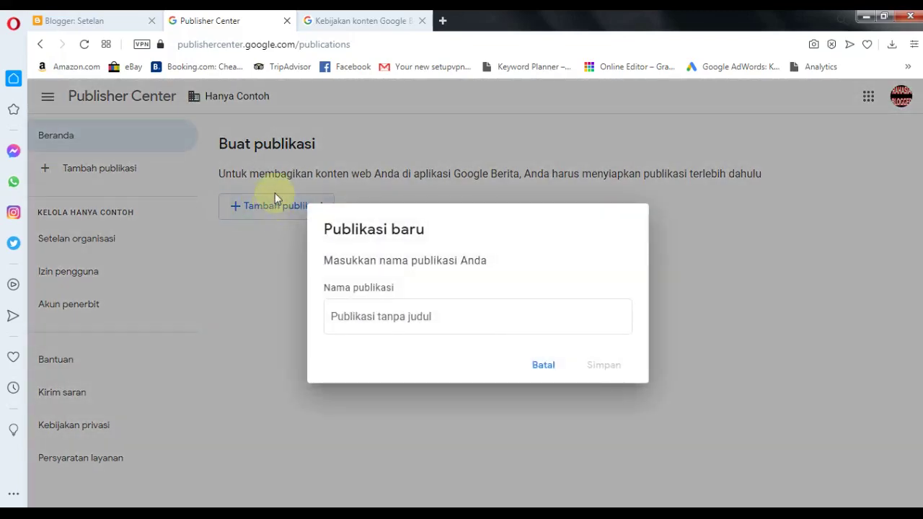
{"action": "left_click", "coordinate": [373, 316]}
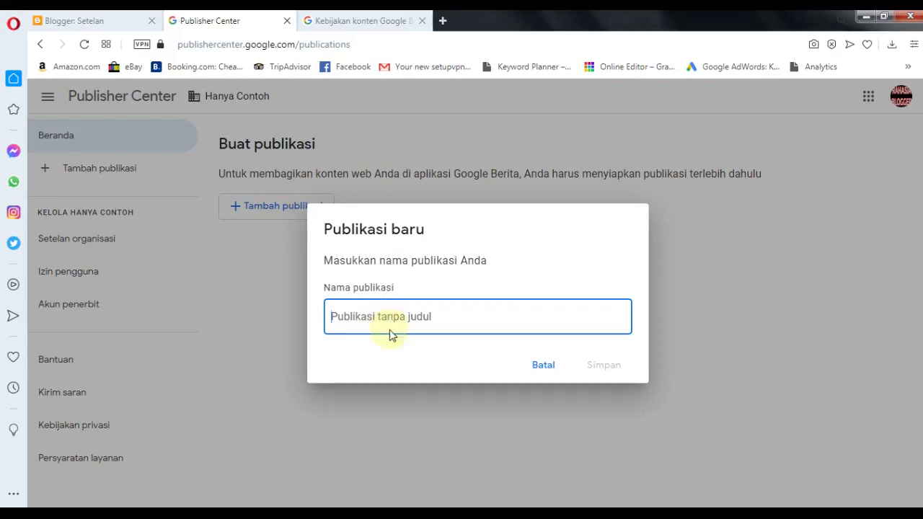
- Name the new publication 'Hanya Contoh', copied from the notes, and save it
{"action": "key", "text": "alt+Tab"}
{"action": "left_click_drag", "start_coordinate": [404, 160], "coordinate": [303, 161]}
{"action": "right_click", "coordinate": [356, 172]}
{"action": "left_click", "coordinate": [385, 215]}
{"action": "left_click", "coordinate": [246, 311]}
{"action": "left_click", "coordinate": [329, 513]}
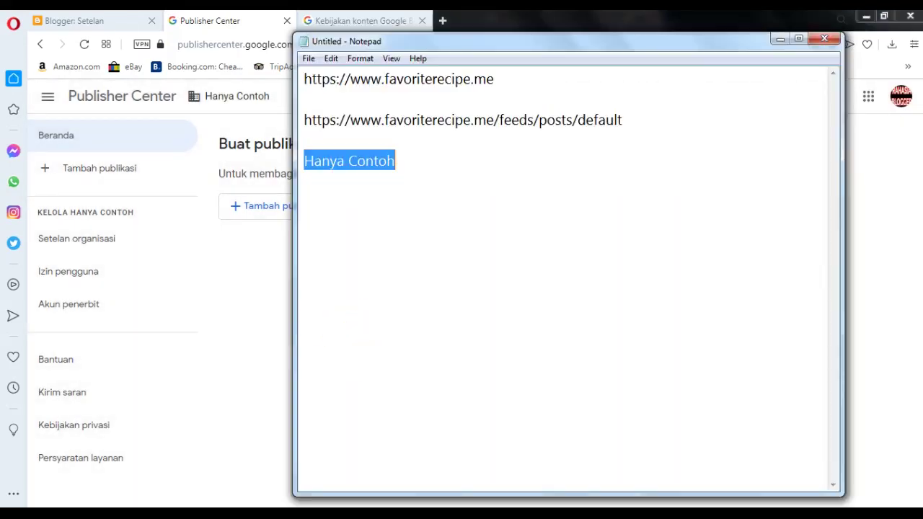
{"action": "left_click", "coordinate": [242, 351]}
{"action": "left_click", "coordinate": [312, 207]}
{"action": "left_click", "coordinate": [377, 315]}
{"action": "right_click", "coordinate": [393, 322]}
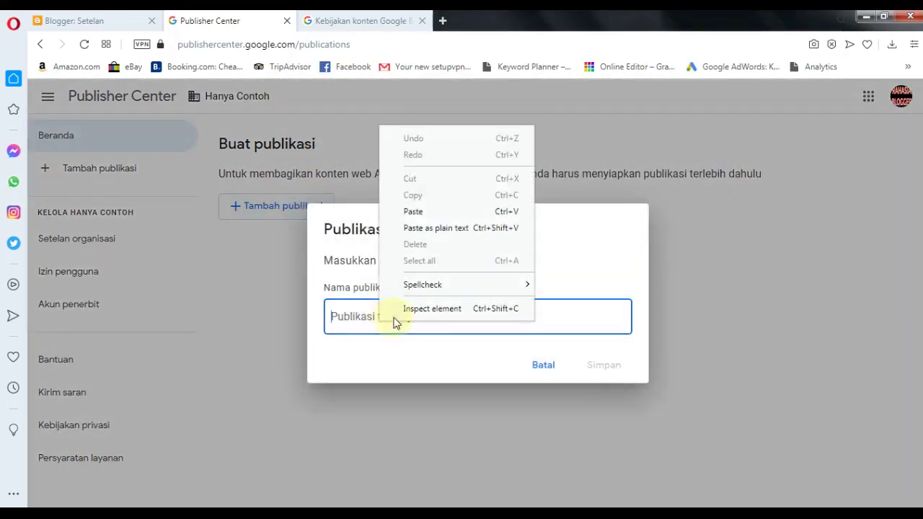
{"action": "left_click", "coordinate": [450, 213]}
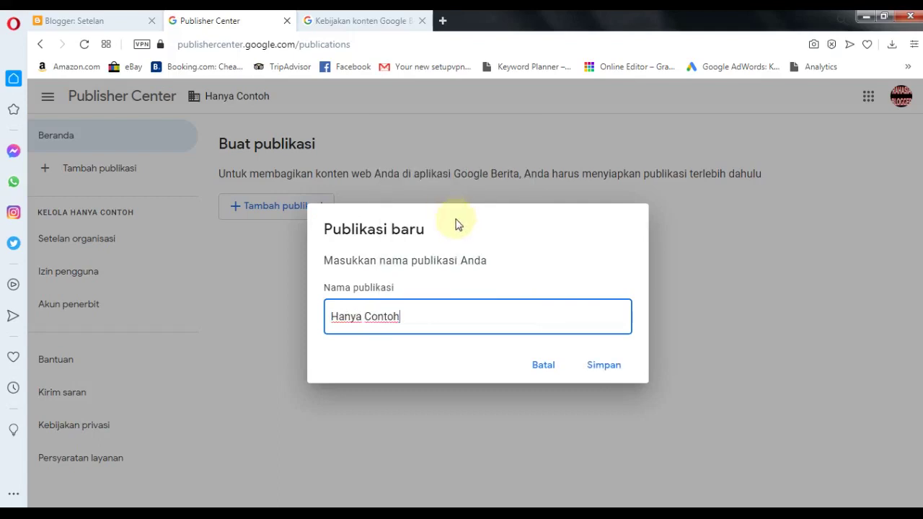
{"action": "left_click", "coordinate": [604, 365]}
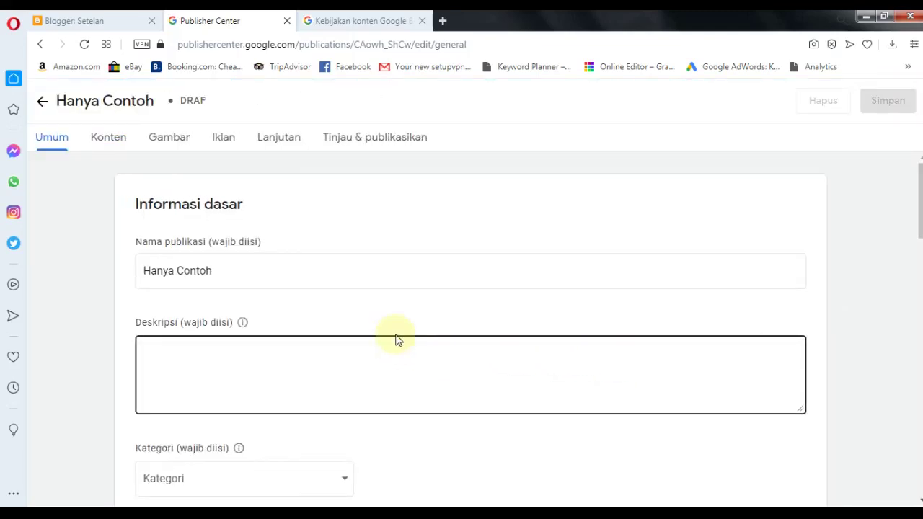
- Enter 'contoh' as the publication description
{"action": "scroll", "coordinate": [395, 339], "scroll_direction": "down", "scroll_amount": 1}
{"action": "left_click", "coordinate": [297, 291]}
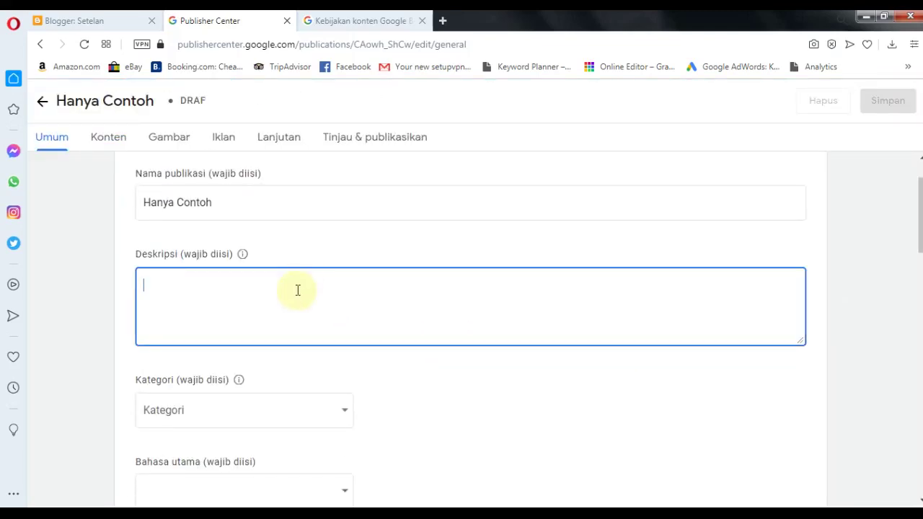
{"action": "type", "text": "contoh"}
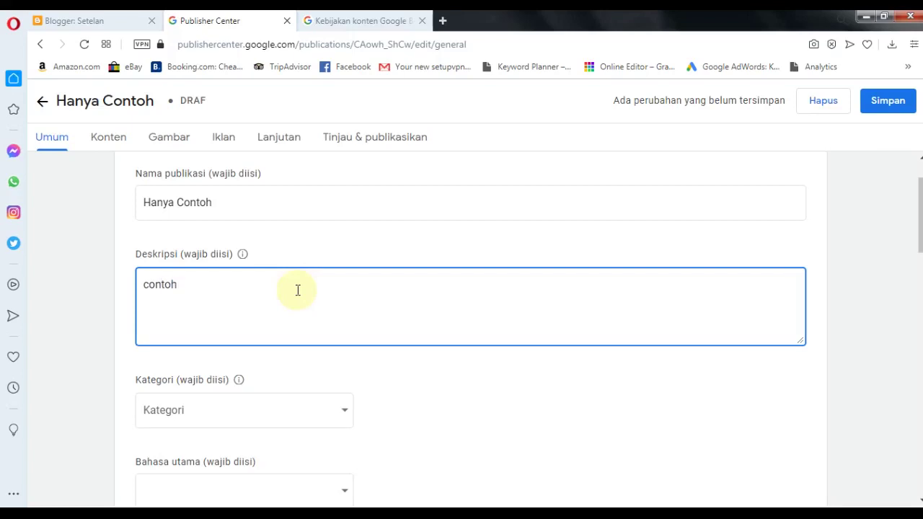
{"action": "scroll", "coordinate": [318, 259], "scroll_direction": "up", "scroll_amount": 1}
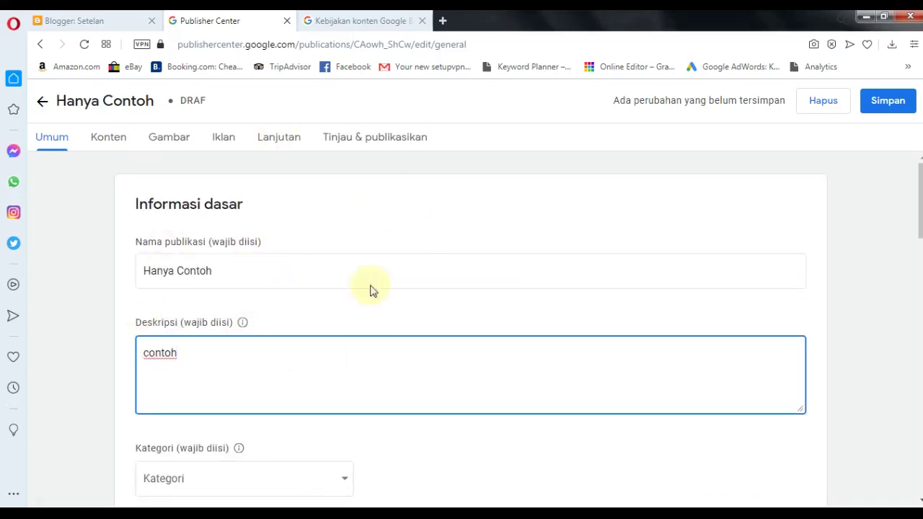
{"action": "scroll", "coordinate": [349, 340], "scroll_direction": "down", "scroll_amount": 2}
{"action": "left_click", "coordinate": [551, 359]}
{"action": "scroll", "coordinate": [177, 200], "scroll_direction": "up", "scroll_amount": 1}
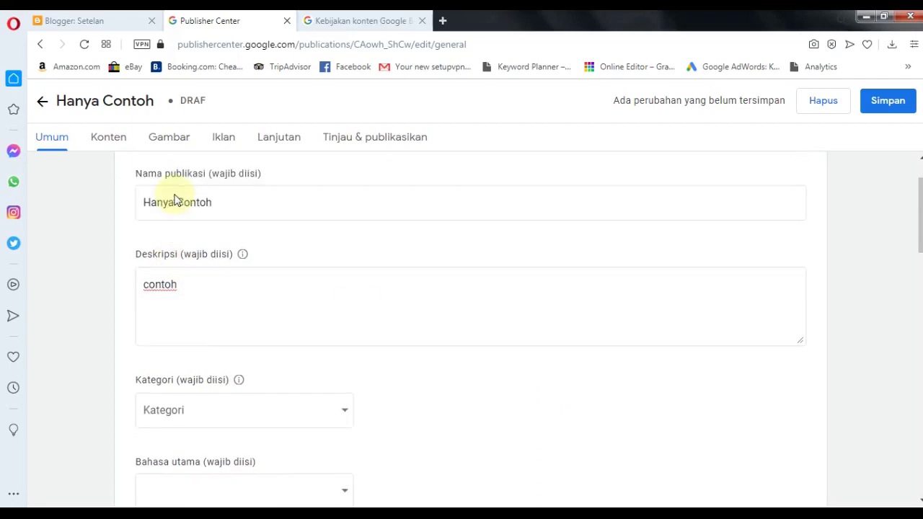
{"action": "left_click", "coordinate": [161, 284]}
{"action": "left_click", "coordinate": [243, 265]}
{"action": "mouse_move", "coordinate": [244, 256]}
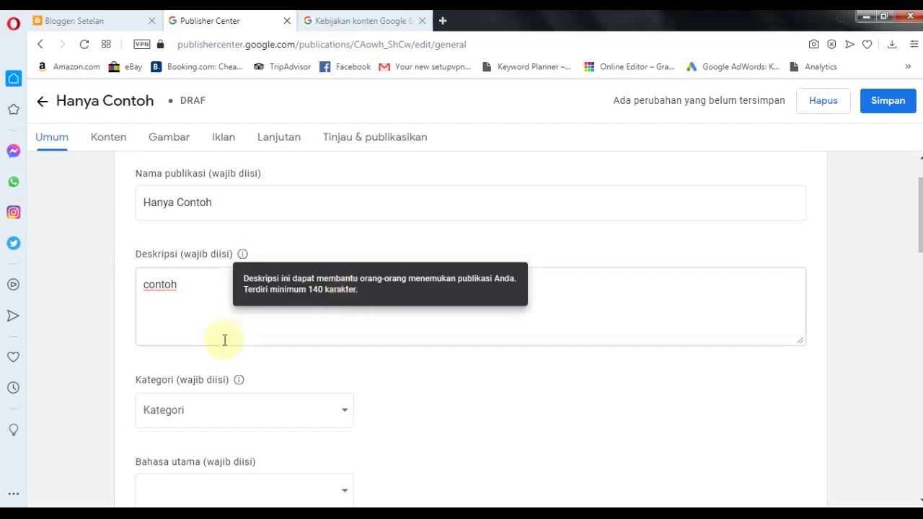
{"action": "left_click", "coordinate": [193, 302]}
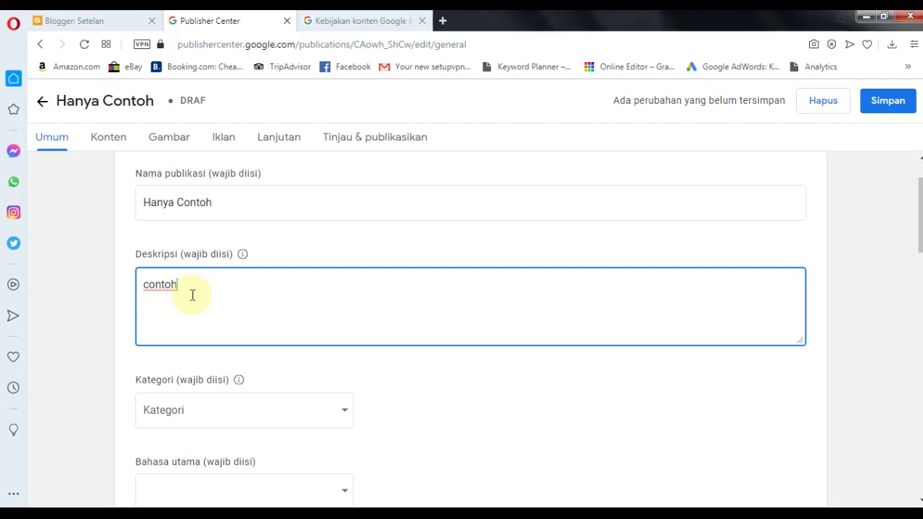
- Set the category to Seni and the main language to Indonesia
{"action": "scroll", "coordinate": [193, 295], "scroll_direction": "down", "scroll_amount": 2}
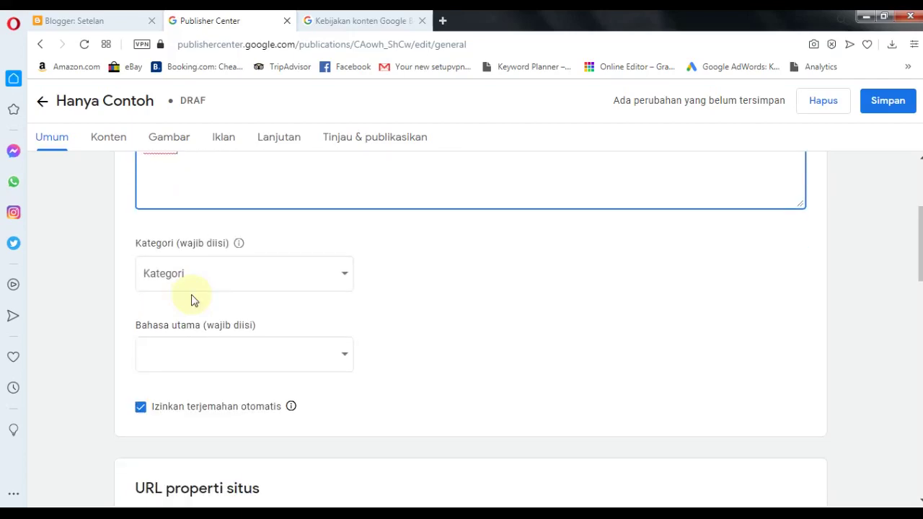
{"action": "left_click", "coordinate": [346, 275]}
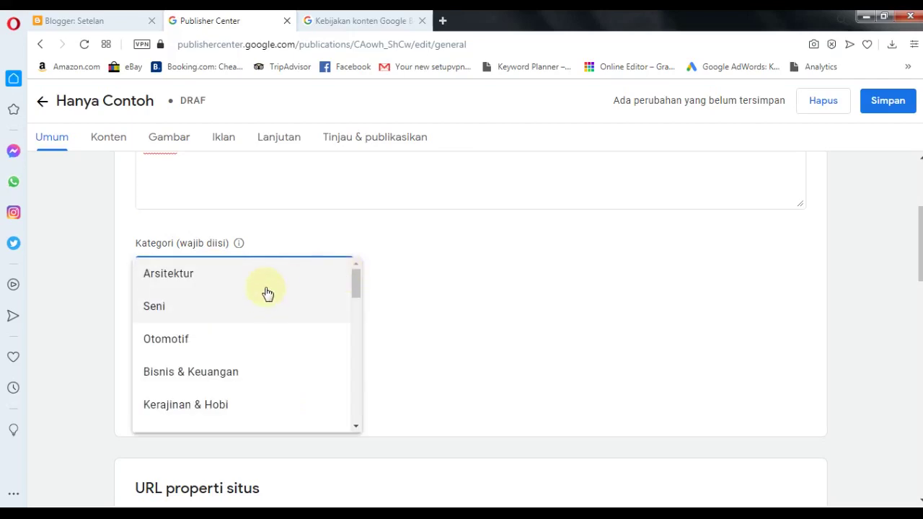
{"action": "left_click", "coordinate": [264, 302]}
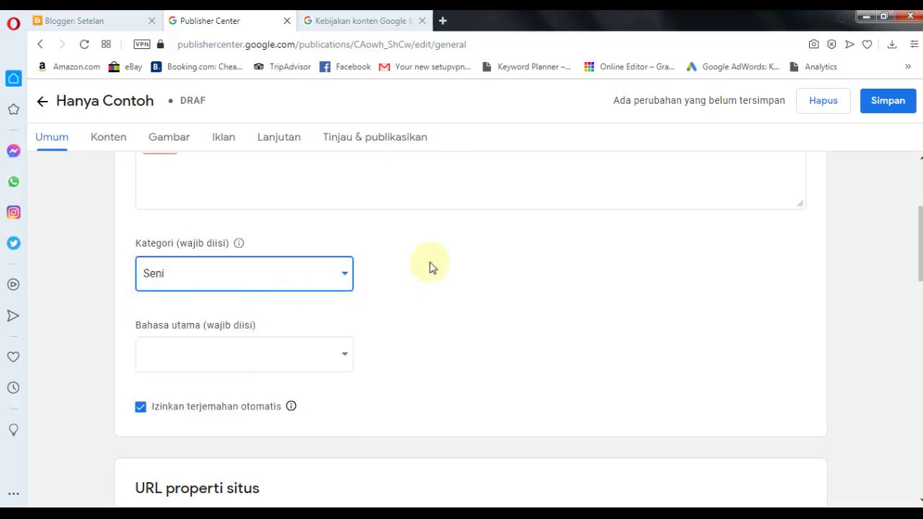
{"action": "scroll", "coordinate": [431, 269], "scroll_direction": "down", "scroll_amount": 2}
{"action": "scroll", "coordinate": [431, 268], "scroll_direction": "up", "scroll_amount": 1}
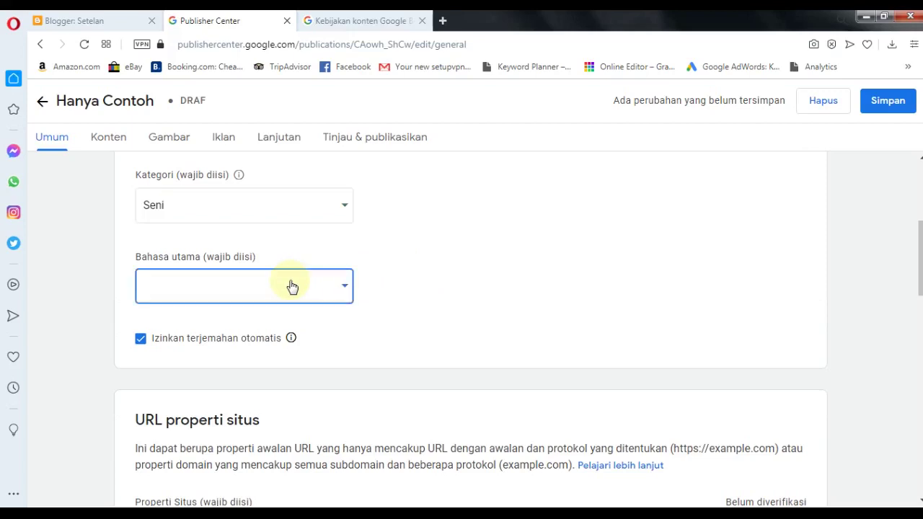
{"action": "left_click", "coordinate": [292, 287]}
{"action": "scroll", "coordinate": [231, 350], "scroll_direction": "down", "scroll_amount": 15}
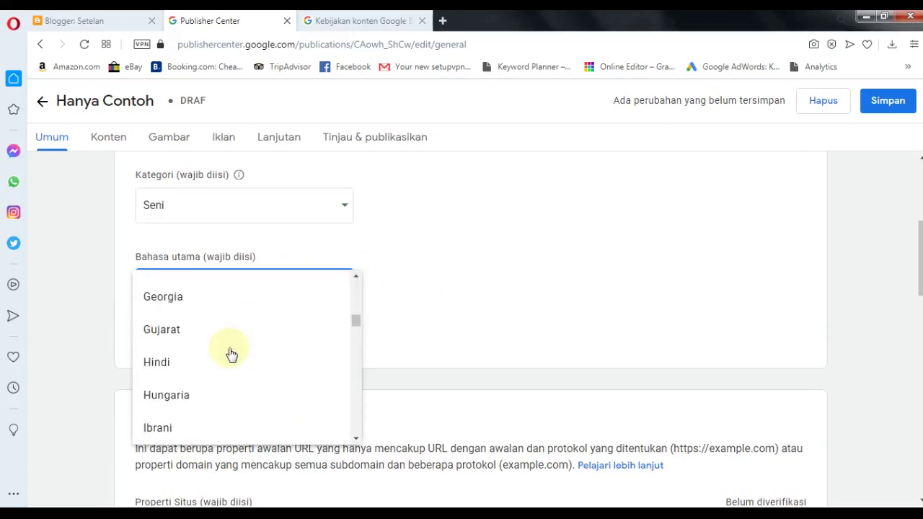
{"action": "scroll", "coordinate": [231, 354], "scroll_direction": "up", "scroll_amount": 1}
{"action": "scroll", "coordinate": [231, 350], "scroll_direction": "up", "scroll_amount": 1}
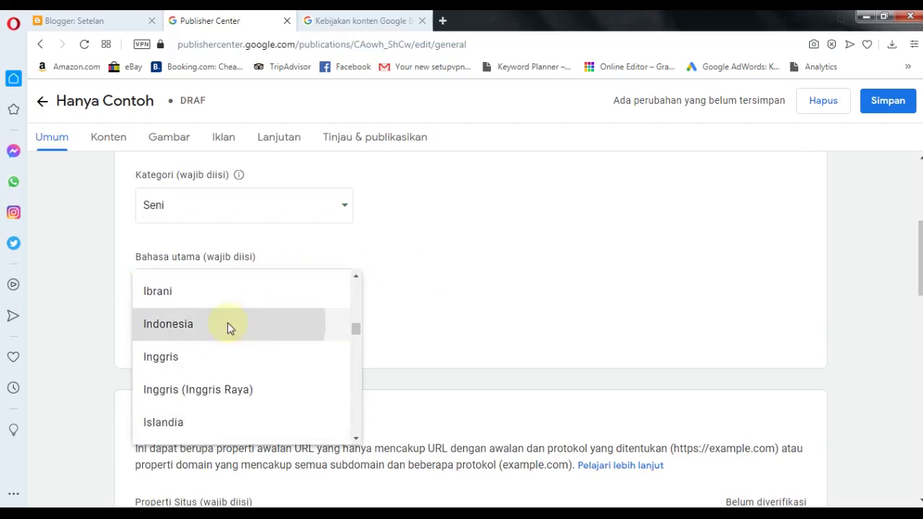
{"action": "left_click", "coordinate": [230, 326]}
{"action": "scroll", "coordinate": [469, 248], "scroll_direction": "down", "scroll_amount": 2}
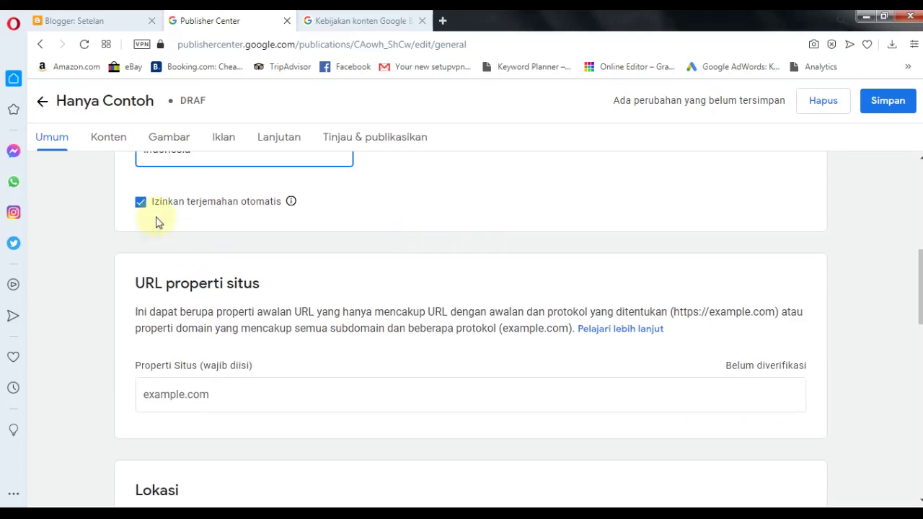
{"action": "scroll", "coordinate": [325, 244], "scroll_direction": "down", "scroll_amount": 2}
{"action": "left_click", "coordinate": [319, 261]}
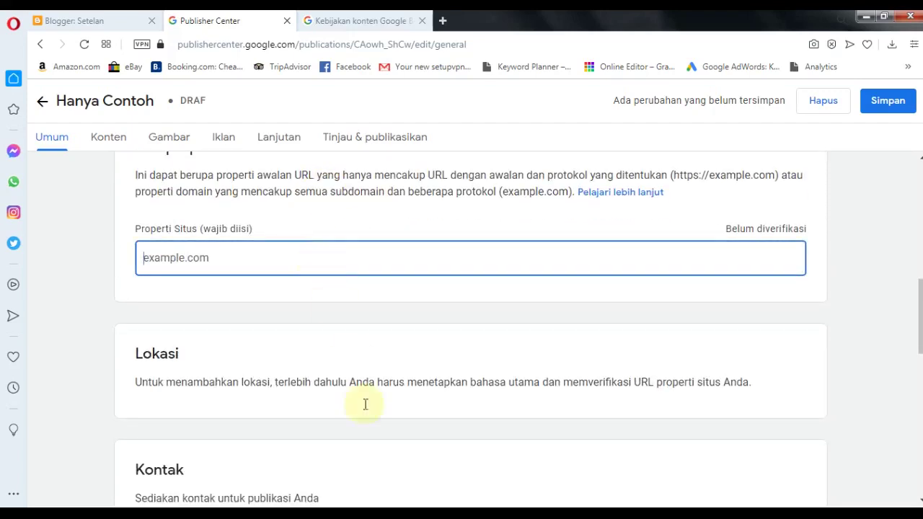
{"action": "key", "text": "alt+Tab"}
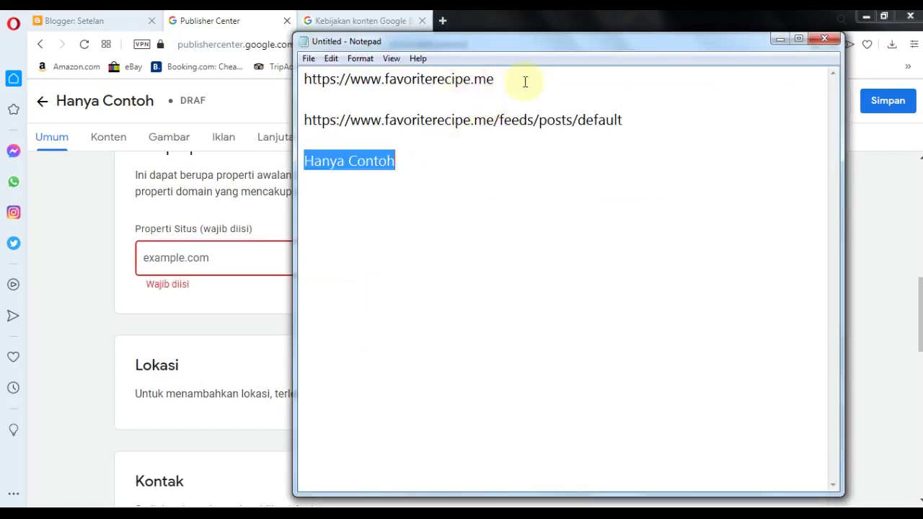
{"action": "left_click_drag", "start_coordinate": [526, 82], "coordinate": [303, 81]}
{"action": "right_click", "coordinate": [351, 80]}
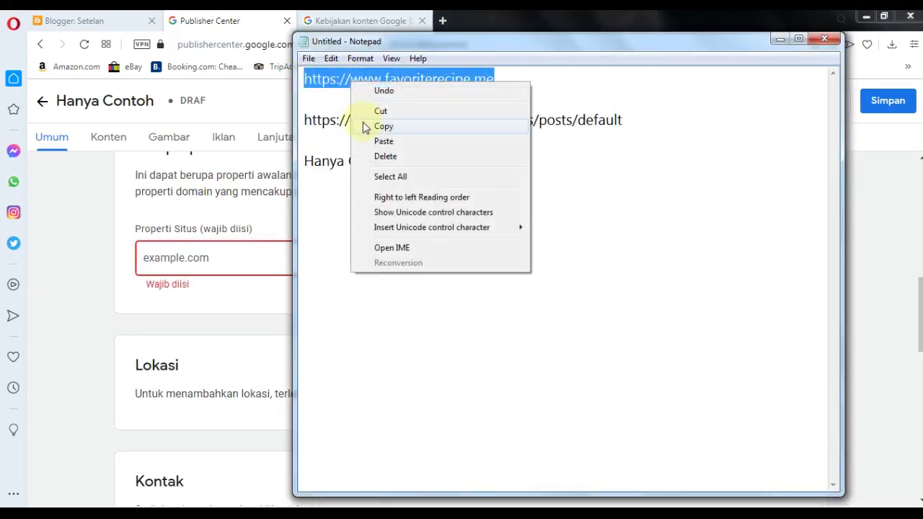
{"action": "left_click", "coordinate": [382, 126]}
{"action": "left_click", "coordinate": [187, 257]}
{"action": "right_click", "coordinate": [186, 258]}
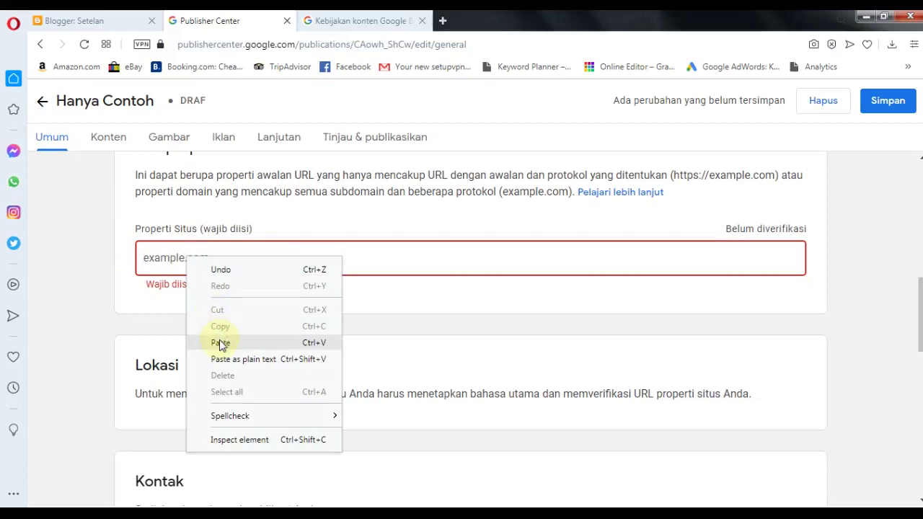
{"action": "left_click", "coordinate": [220, 342]}
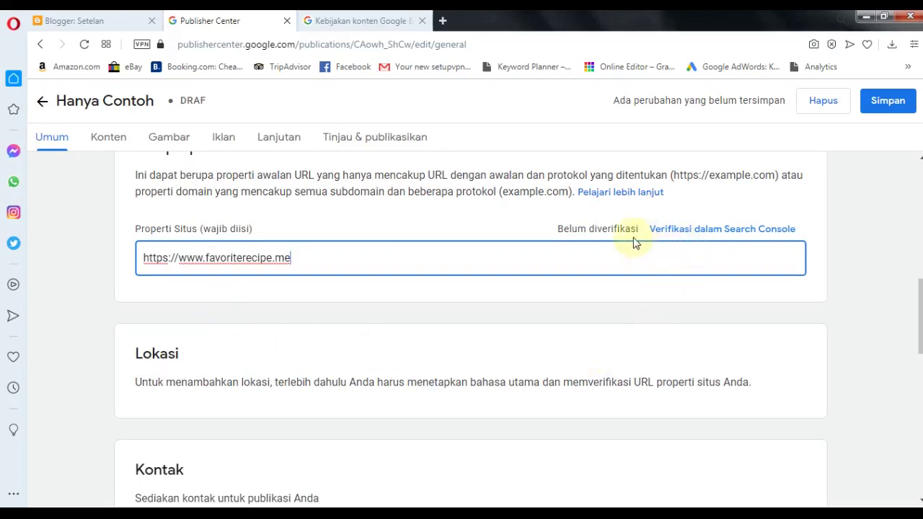
{"action": "left_click", "coordinate": [690, 230]}
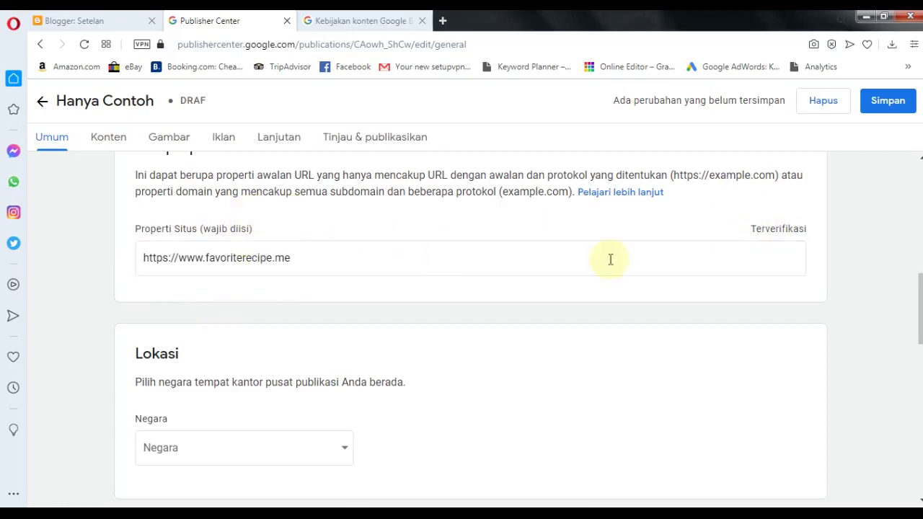
- Set the headquarters country to Indonesia and confirm the legal domicile declaration
{"action": "scroll", "coordinate": [288, 252], "scroll_direction": "down", "scroll_amount": 2}
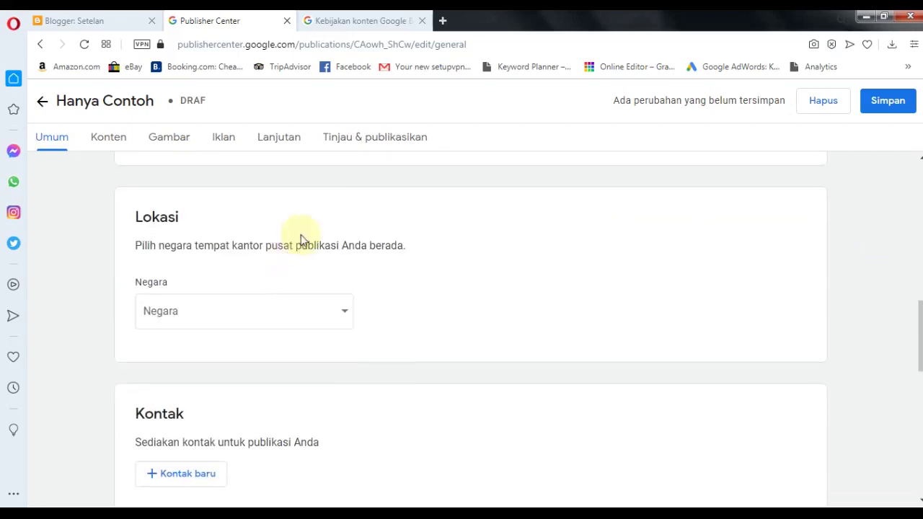
{"action": "left_click", "coordinate": [282, 318]}
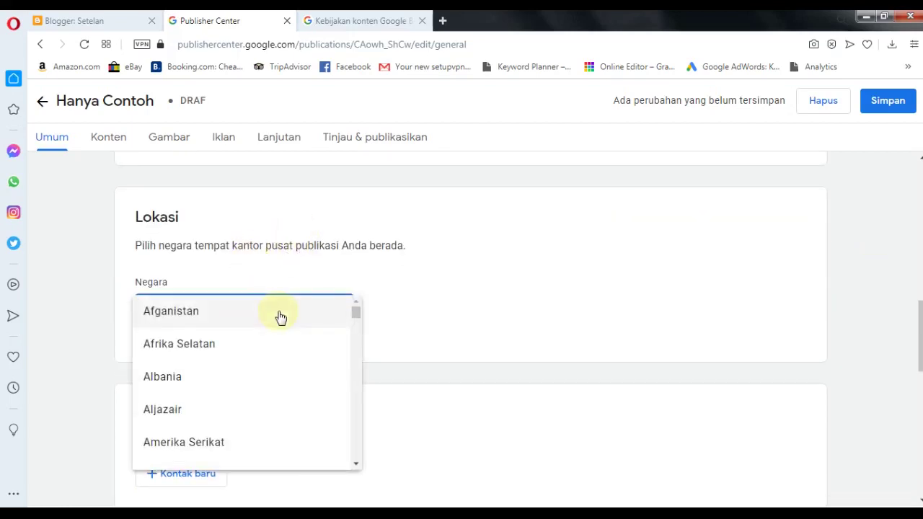
{"action": "scroll", "coordinate": [278, 346], "scroll_direction": "down", "scroll_amount": 10}
{"action": "left_click", "coordinate": [186, 375]}
{"action": "scroll", "coordinate": [505, 317], "scroll_direction": "down", "scroll_amount": 2}
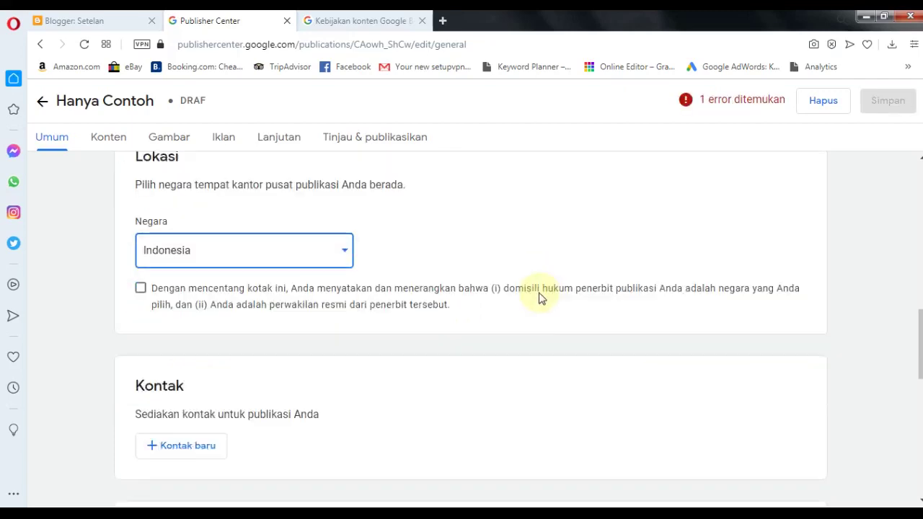
{"action": "left_click", "coordinate": [140, 213]}
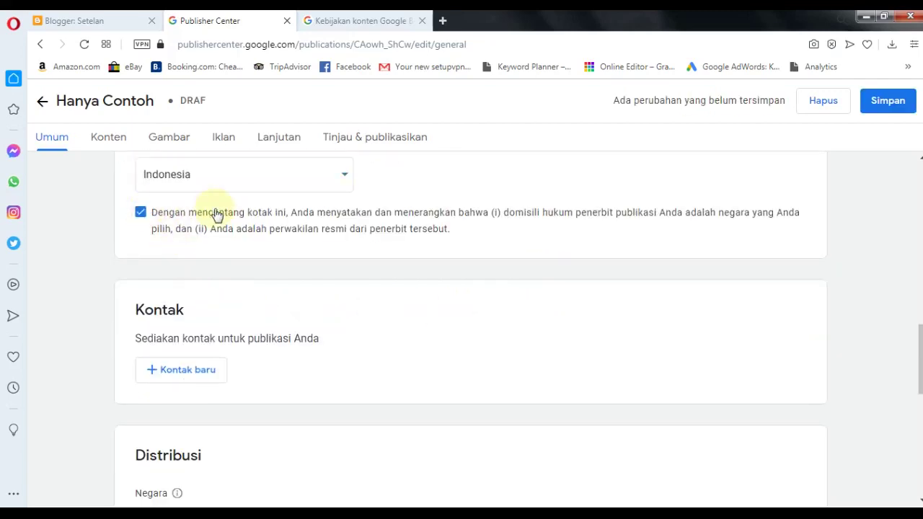
- Add a contact e-mail subscribed to technical issues and product updates
{"action": "left_click", "coordinate": [186, 371]}
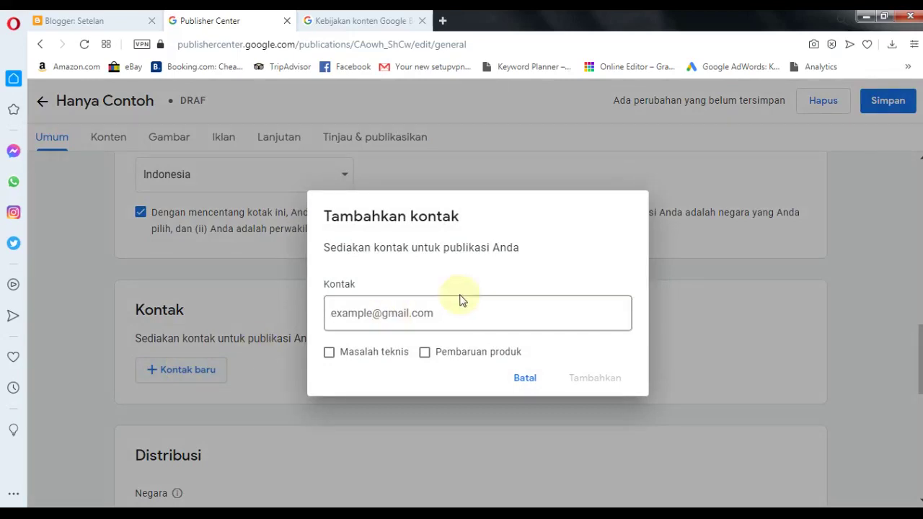
{"action": "left_click", "coordinate": [436, 313]}
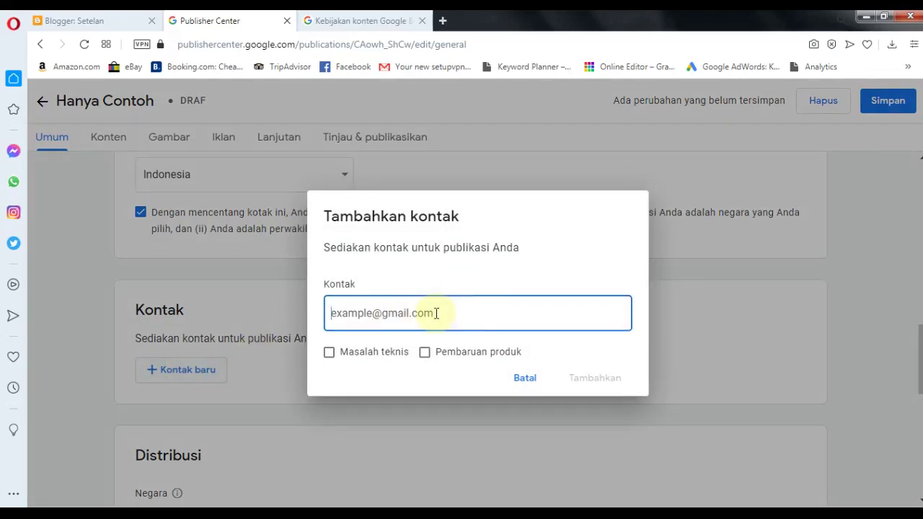
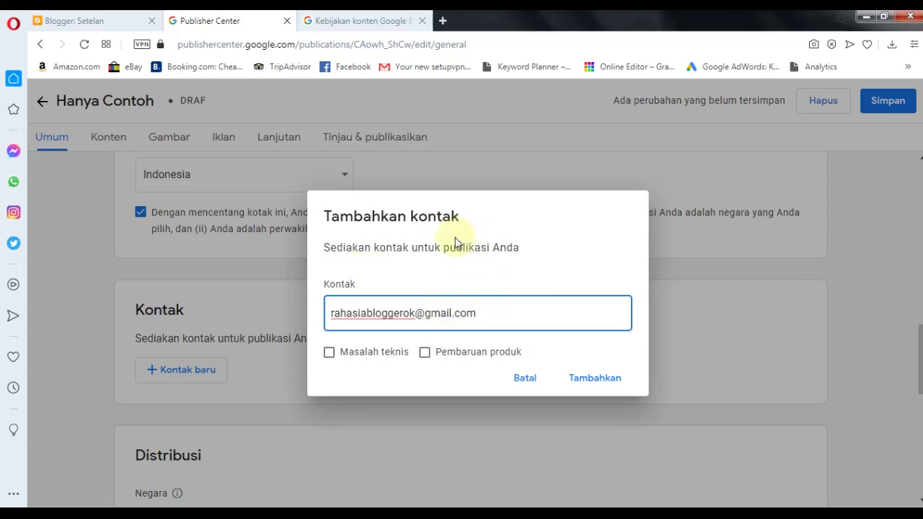
{"action": "left_click", "coordinate": [455, 354]}
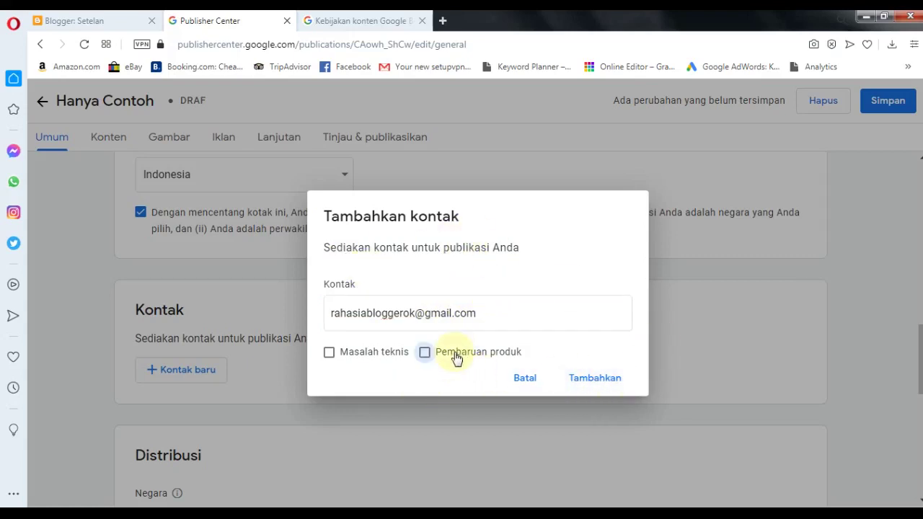
{"action": "left_click", "coordinate": [342, 353]}
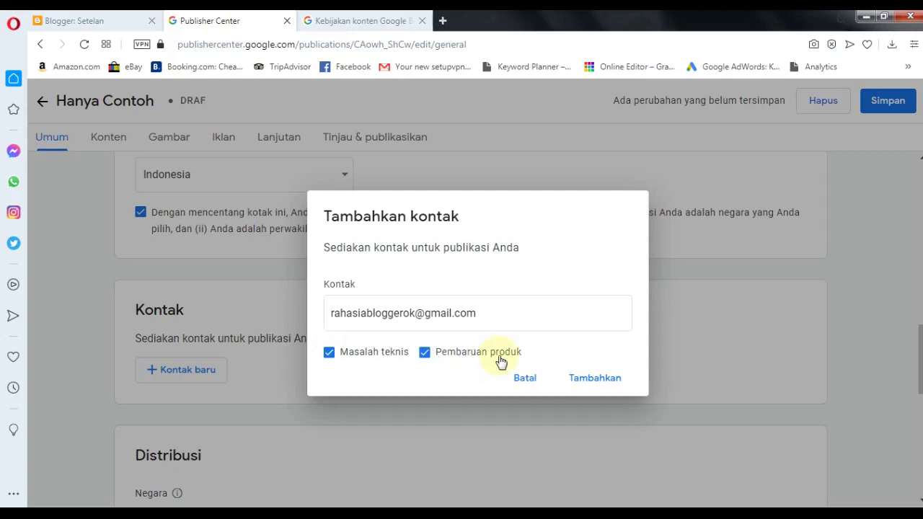
{"action": "left_click", "coordinate": [584, 377]}
- Keep distribution worldwide with all Google properties allowed
{"action": "scroll", "coordinate": [371, 313], "scroll_direction": "down", "scroll_amount": 6}
{"action": "scroll", "coordinate": [274, 216], "scroll_direction": "up", "scroll_amount": 1}
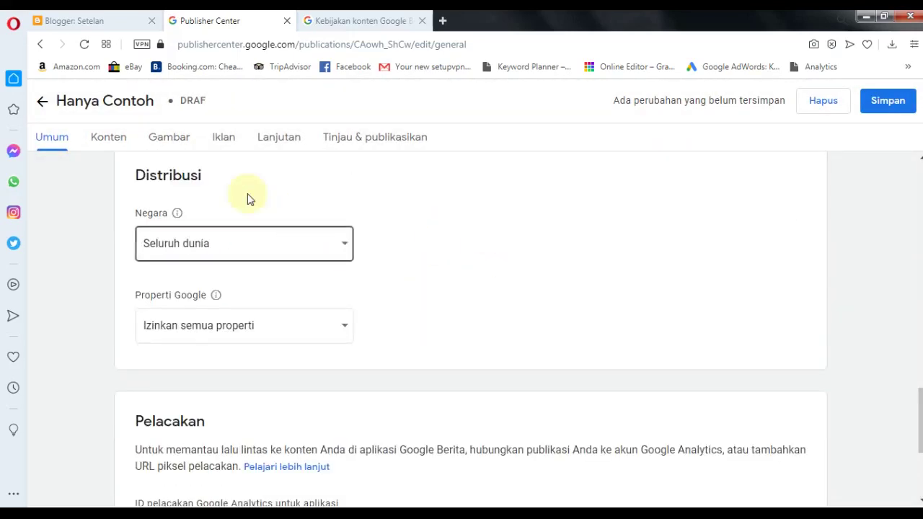
{"action": "left_click", "coordinate": [235, 262]}
{"action": "left_click", "coordinate": [651, 258]}
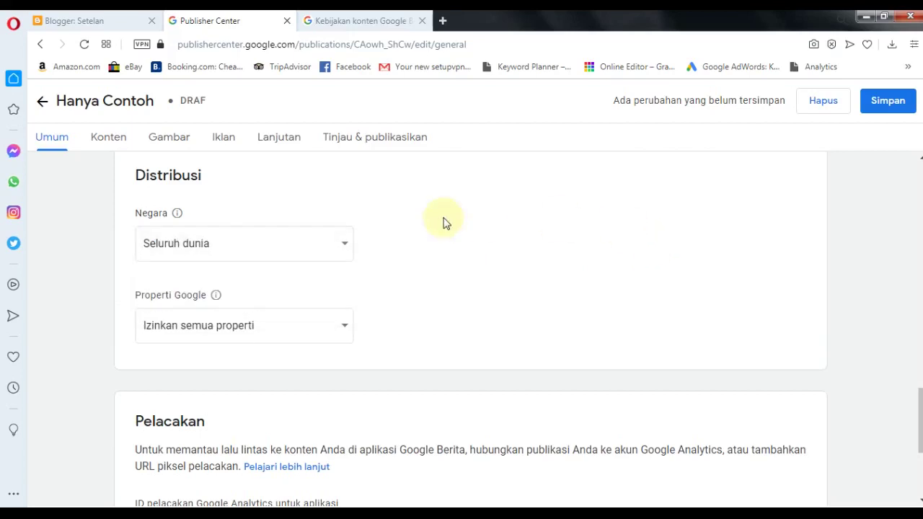
{"action": "left_click", "coordinate": [324, 336]}
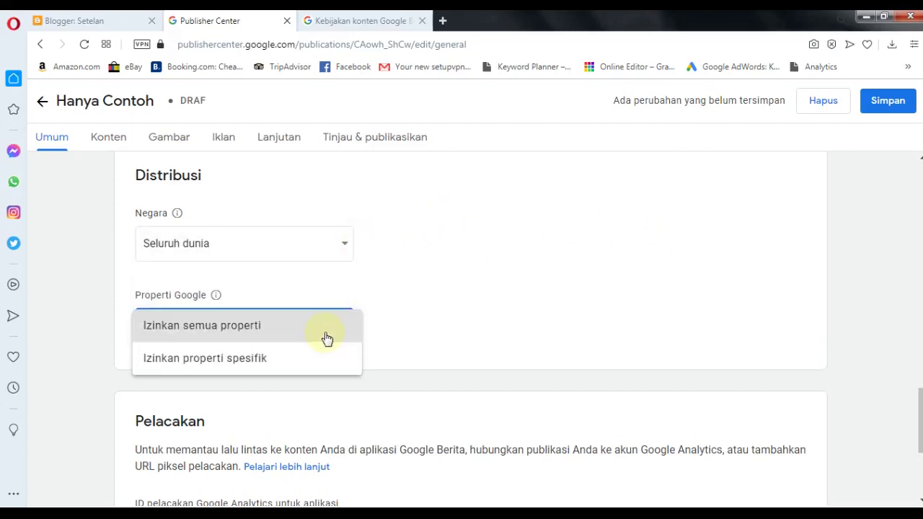
{"action": "left_click", "coordinate": [653, 292]}
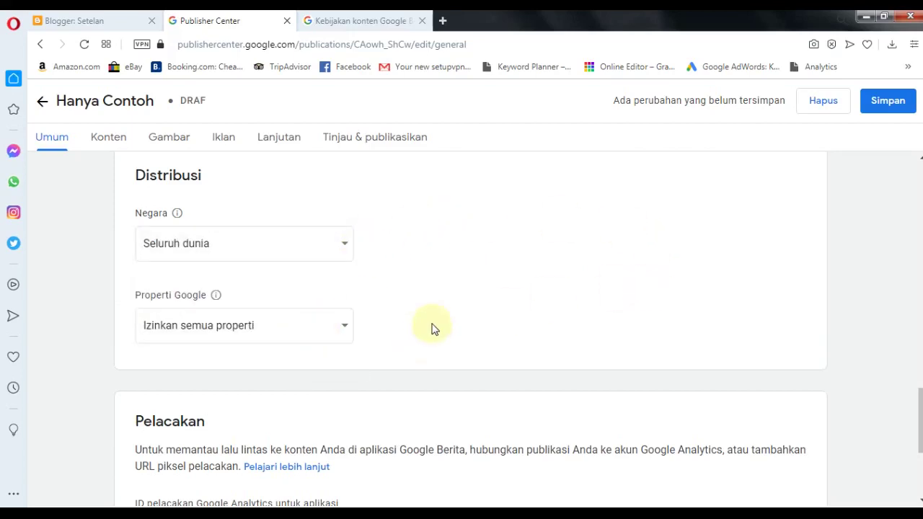
- Enter the Google Analytics tracking ID and save the publication settings
{"action": "scroll", "coordinate": [433, 325], "scroll_direction": "down", "scroll_amount": 2}
{"action": "scroll", "coordinate": [195, 220], "scroll_direction": "down", "scroll_amount": 1}
{"action": "left_click", "coordinate": [173, 309]}
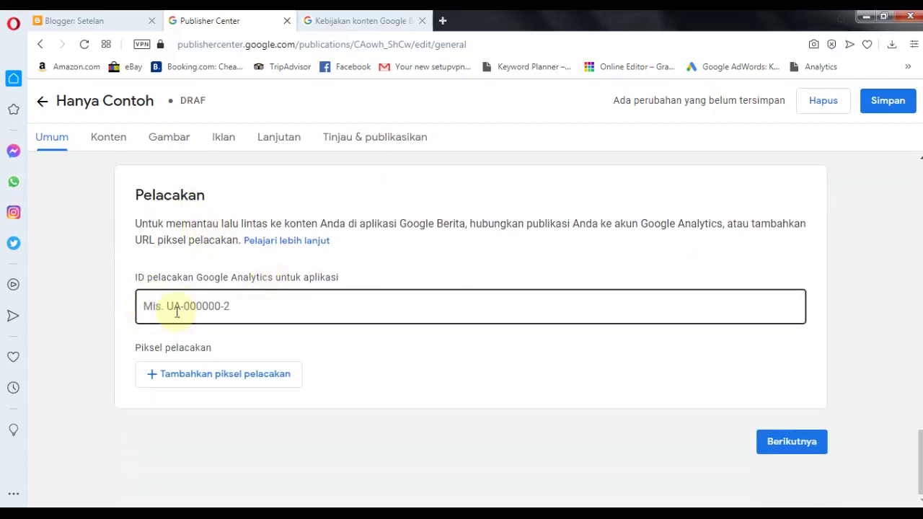
{"action": "key", "text": "alt+Tab"}
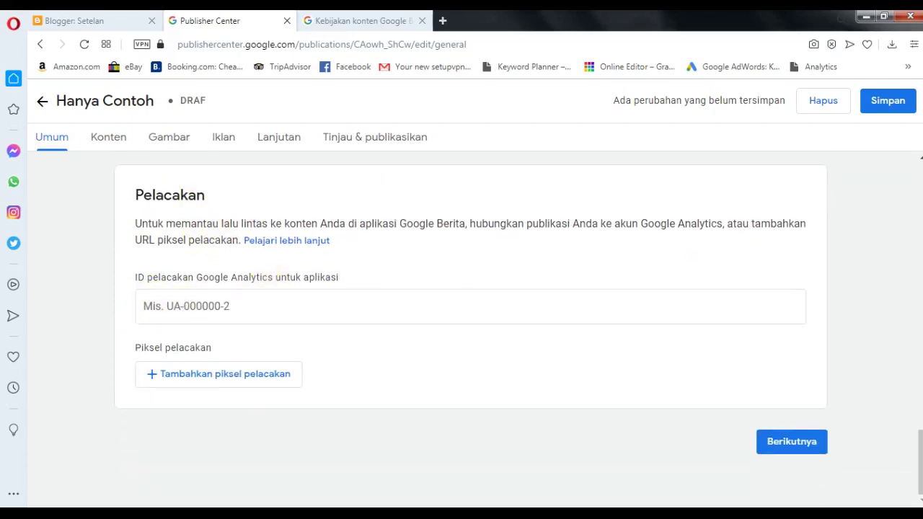
{"action": "left_click", "coordinate": [209, 310]}
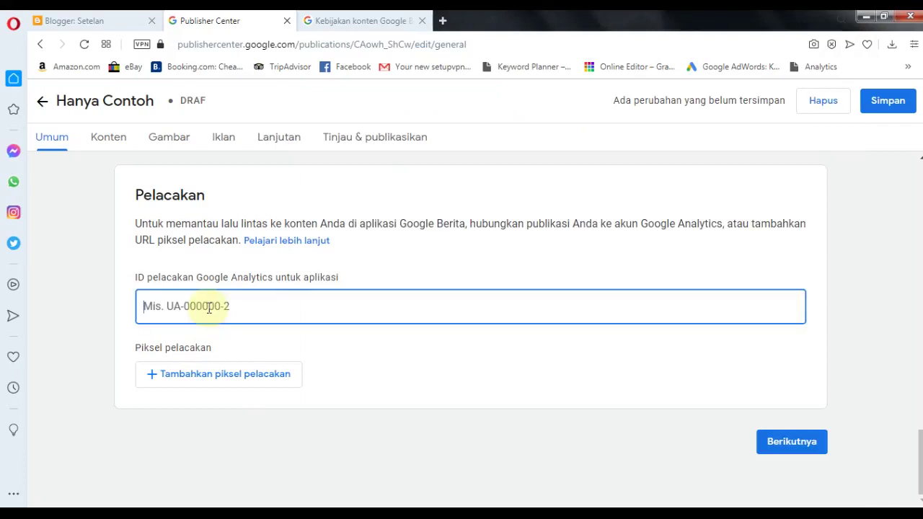
{"action": "type", "text": "UA"}
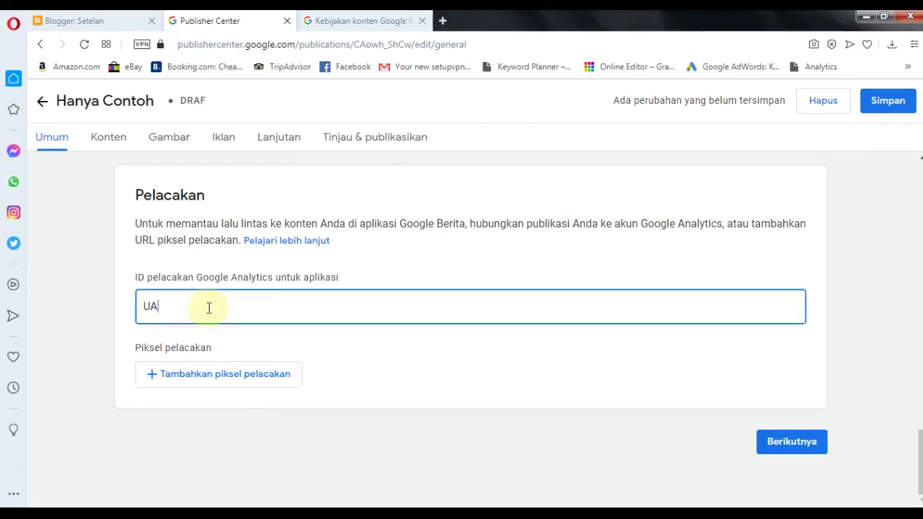
{"action": "type", "text": "-1234567"}
{"action": "left_click", "coordinate": [470, 388]}
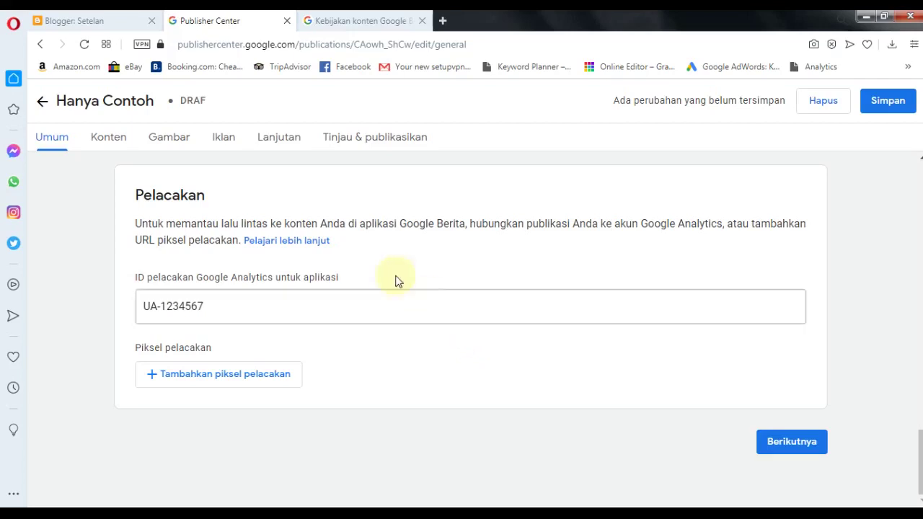
{"action": "scroll", "coordinate": [501, 269], "scroll_direction": "up", "scroll_amount": 2}
{"action": "scroll", "coordinate": [501, 267], "scroll_direction": "up", "scroll_amount": 3}
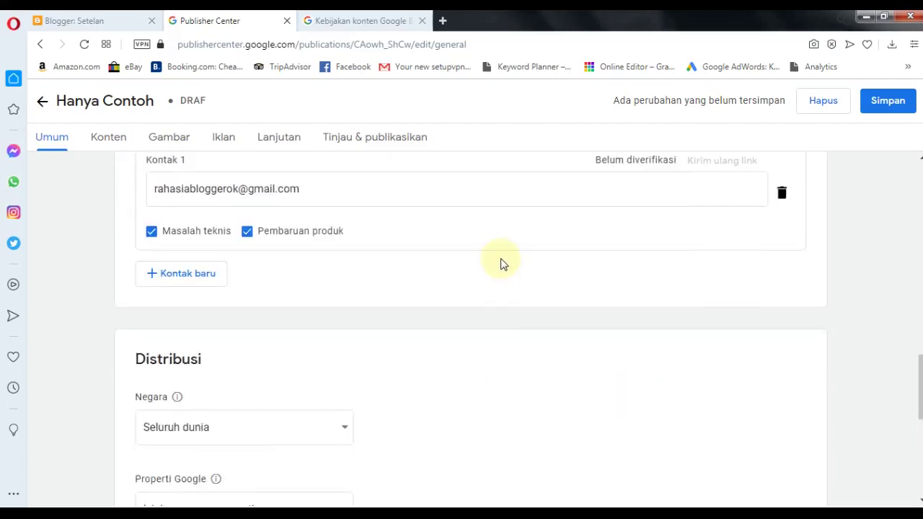
{"action": "scroll", "coordinate": [501, 264], "scroll_direction": "down", "scroll_amount": 2}
{"action": "left_click", "coordinate": [887, 101]}
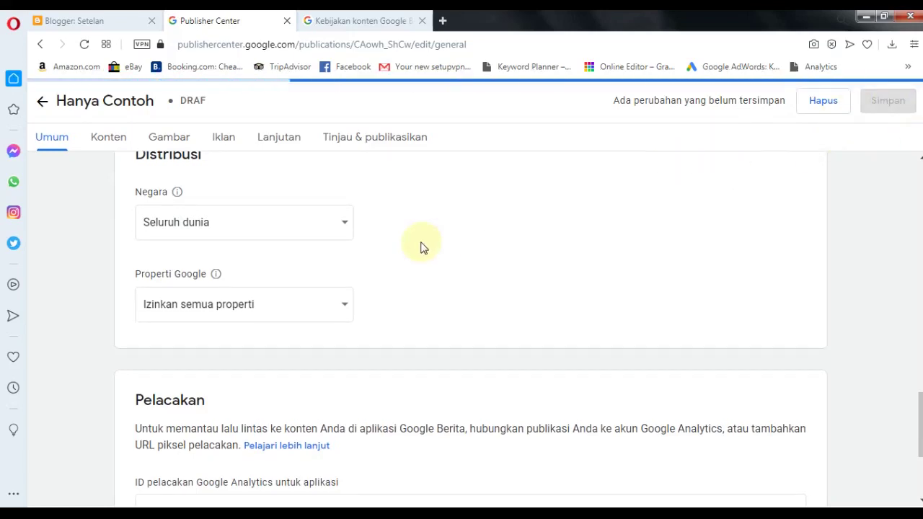
{"action": "scroll", "coordinate": [612, 286], "scroll_direction": "down", "scroll_amount": 3}
- Add a new feed section titled 'Hanya Contoh' in the content settings
{"action": "left_click", "coordinate": [789, 456]}
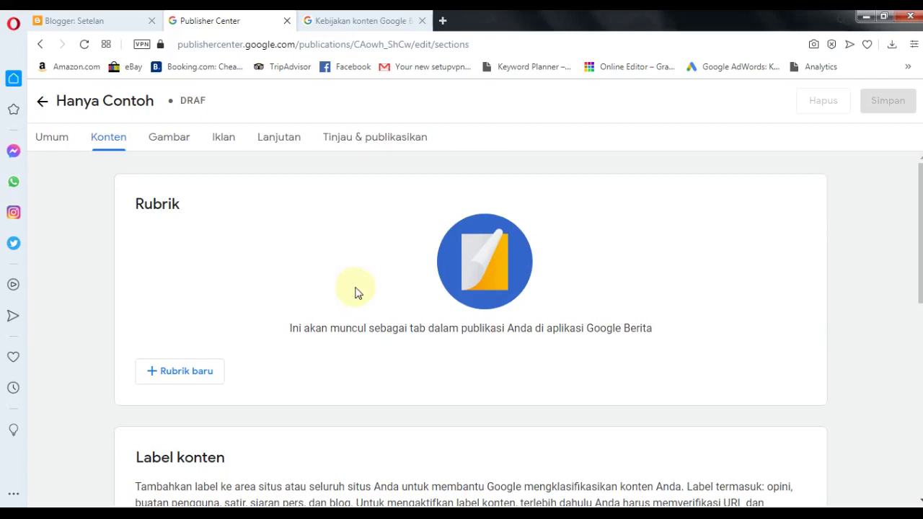
{"action": "left_click", "coordinate": [182, 371]}
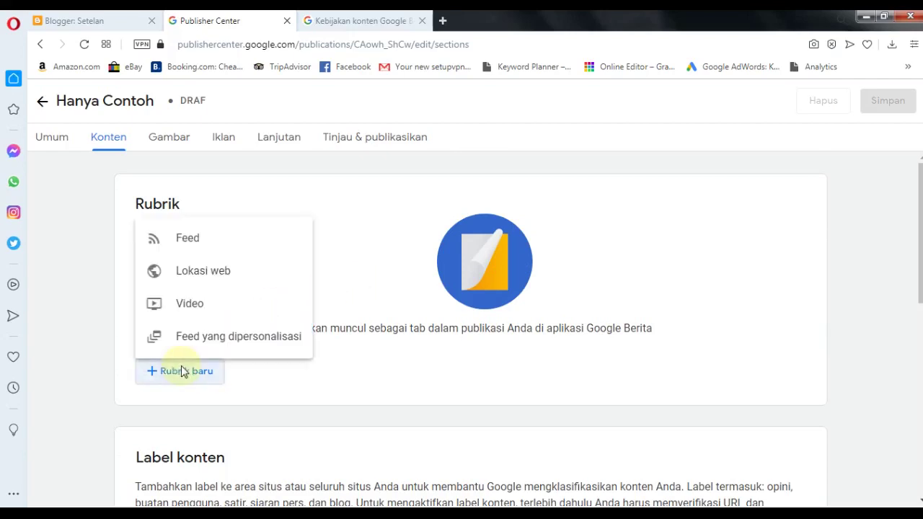
{"action": "left_click", "coordinate": [202, 236]}
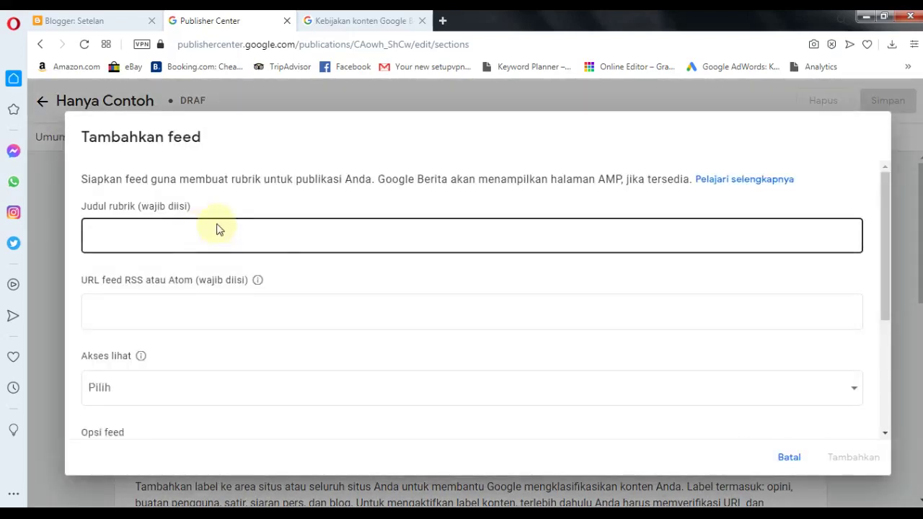
{"action": "left_click", "coordinate": [144, 230]}
{"action": "key", "text": "alt+Tab"}
{"action": "left_click_drag", "start_coordinate": [453, 180], "coordinate": [220, 170]}
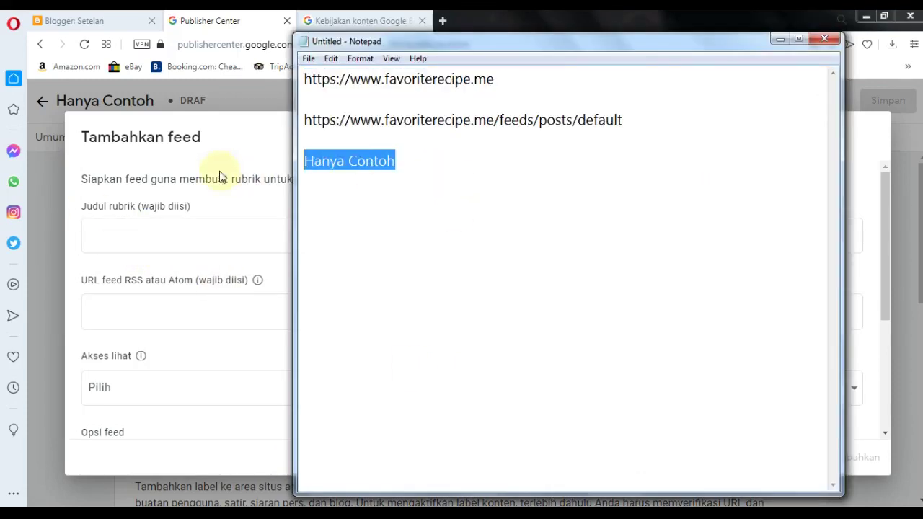
{"action": "right_click", "coordinate": [333, 182]}
{"action": "left_click", "coordinate": [363, 225]}
{"action": "right_click", "coordinate": [103, 230]}
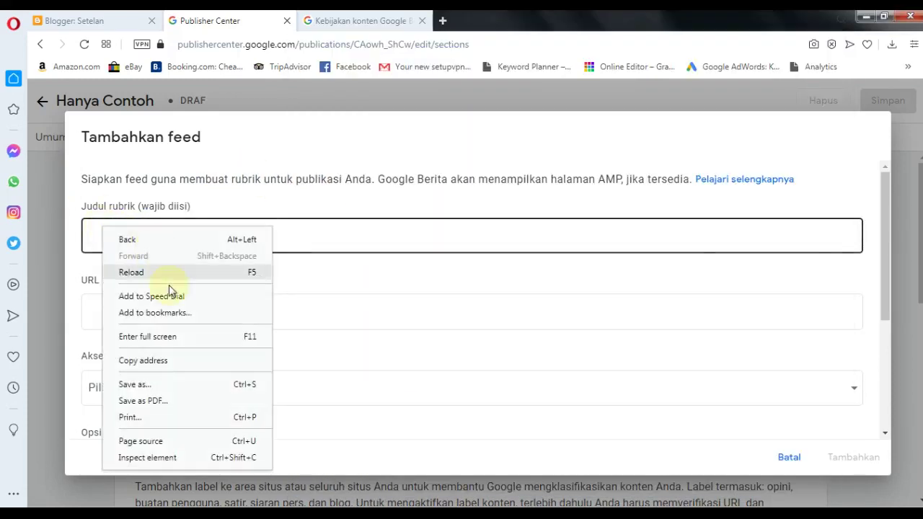
{"action": "right_click", "coordinate": [447, 238]}
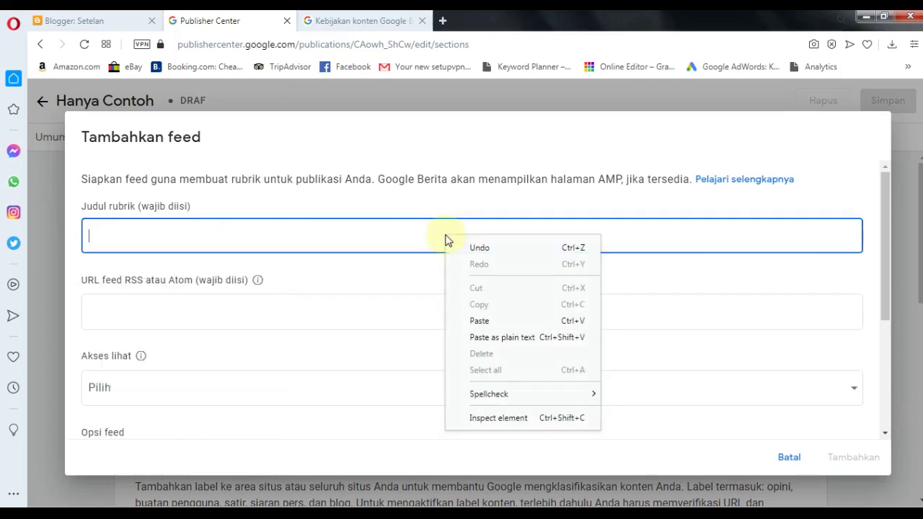
{"action": "left_click", "coordinate": [475, 318]}
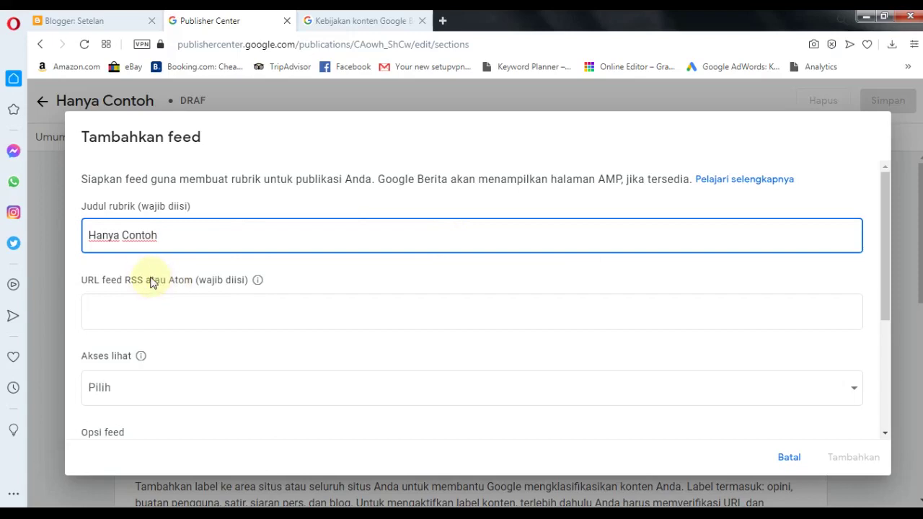
{"action": "left_click", "coordinate": [167, 321]}
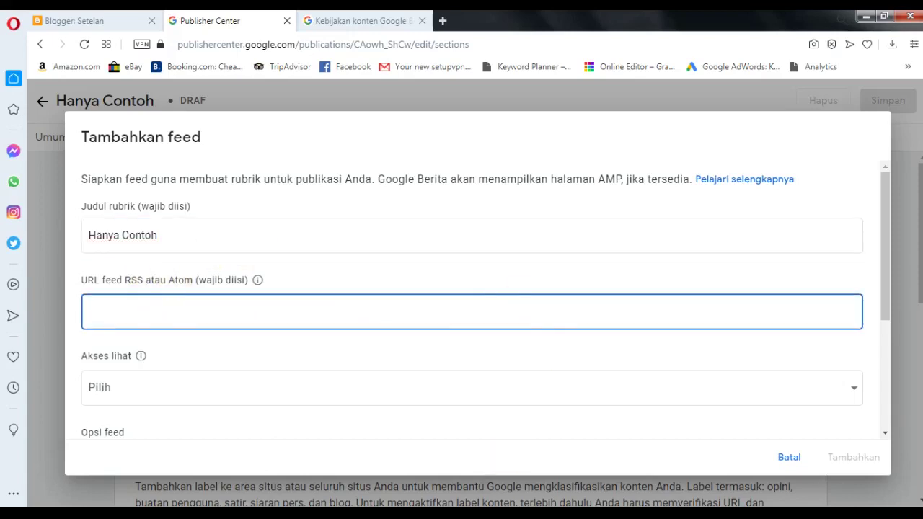
{"action": "key", "text": "alt+Tab"}
{"action": "left_click_drag", "start_coordinate": [626, 122], "coordinate": [301, 123]}
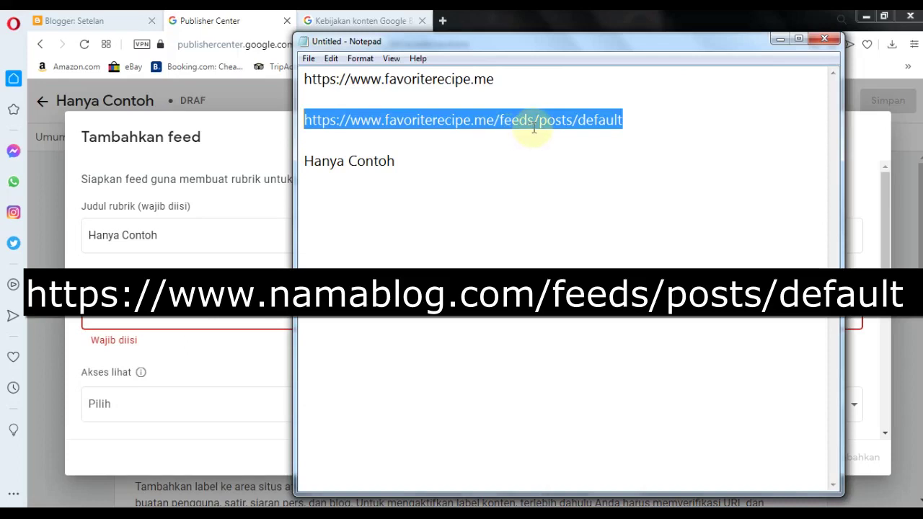
{"action": "right_click", "coordinate": [500, 126]}
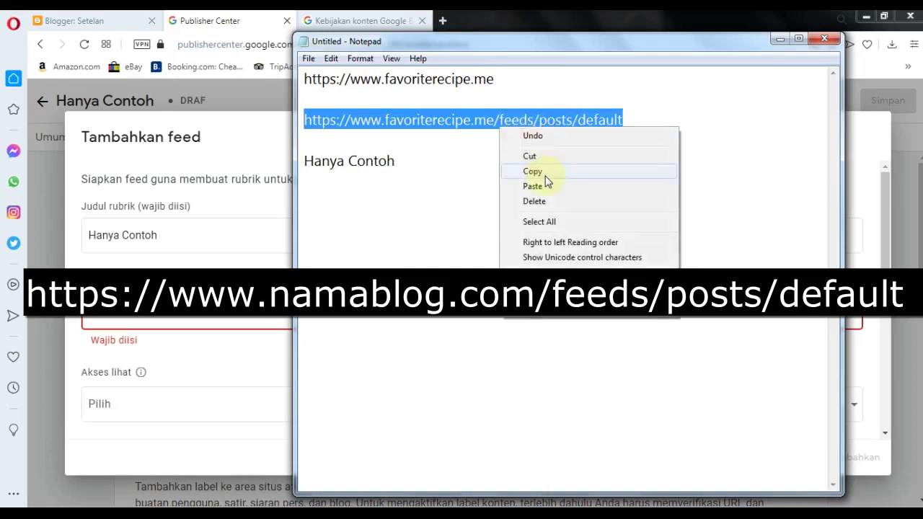
{"action": "left_click", "coordinate": [545, 173]}
{"action": "right_click", "coordinate": [283, 326]}
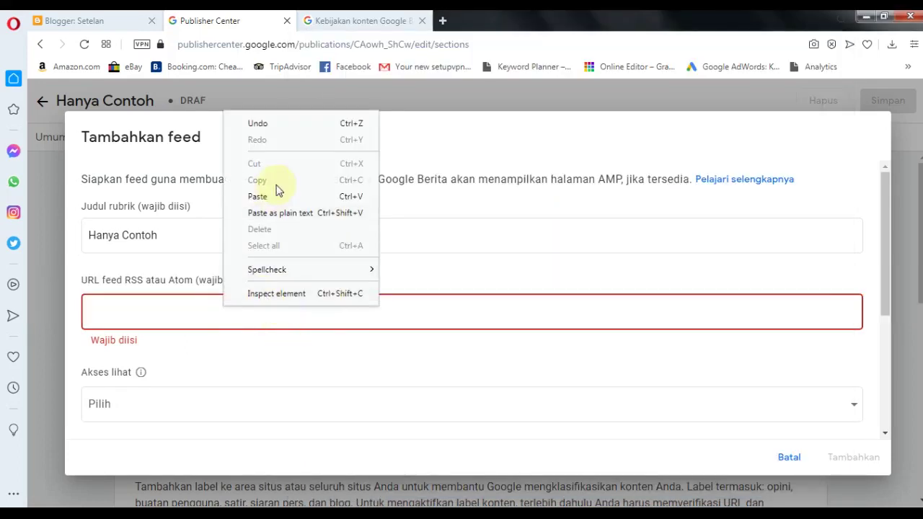
{"action": "left_click", "coordinate": [274, 196]}
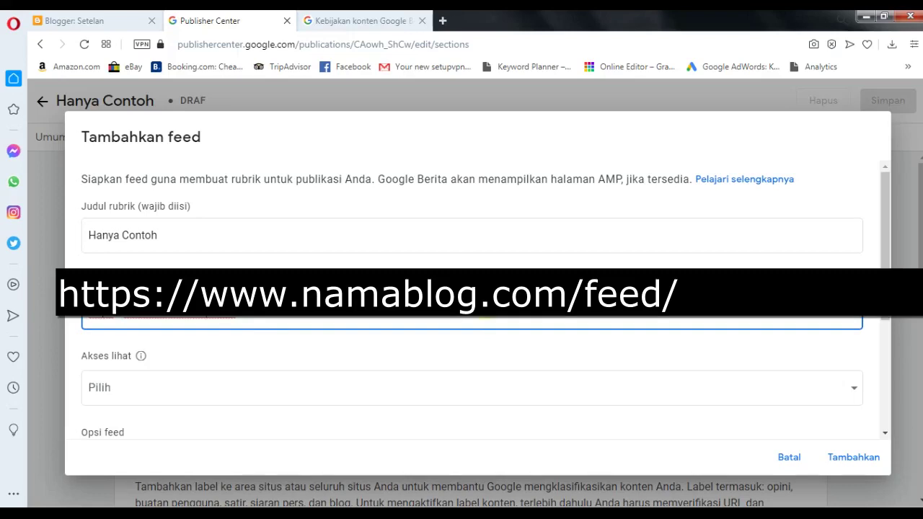
{"action": "left_click_drag", "start_coordinate": [354, 311], "coordinate": [63, 325]}
{"action": "right_click", "coordinate": [175, 312]}
{"action": "left_click", "coordinate": [231, 129]}
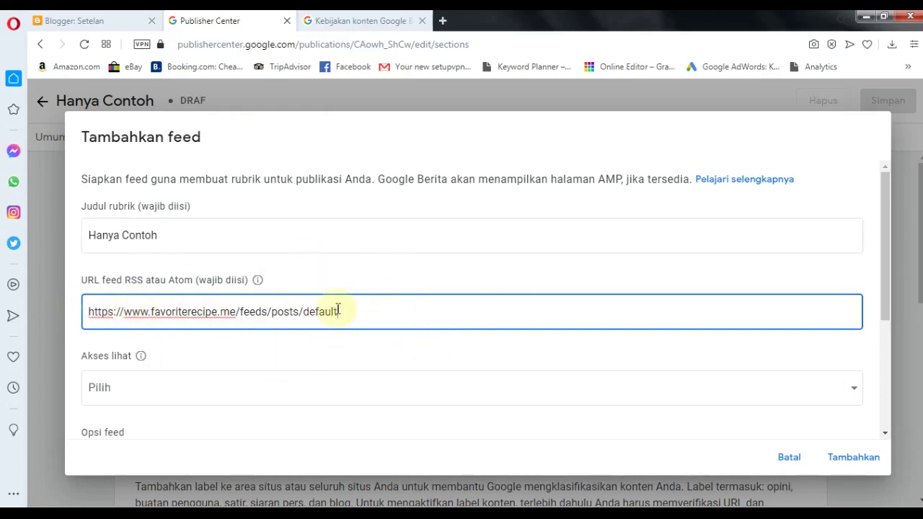
- Add the feed with viewing open to Siapa saja and feed-content rendering
{"action": "scroll", "coordinate": [360, 291], "scroll_direction": "down", "scroll_amount": 1}
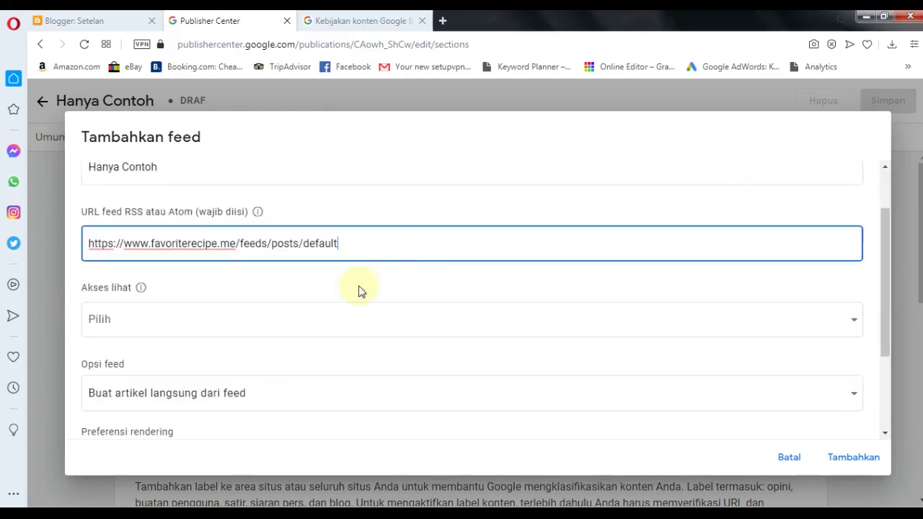
{"action": "left_click", "coordinate": [146, 323]}
{"action": "left_click", "coordinate": [79, 321]}
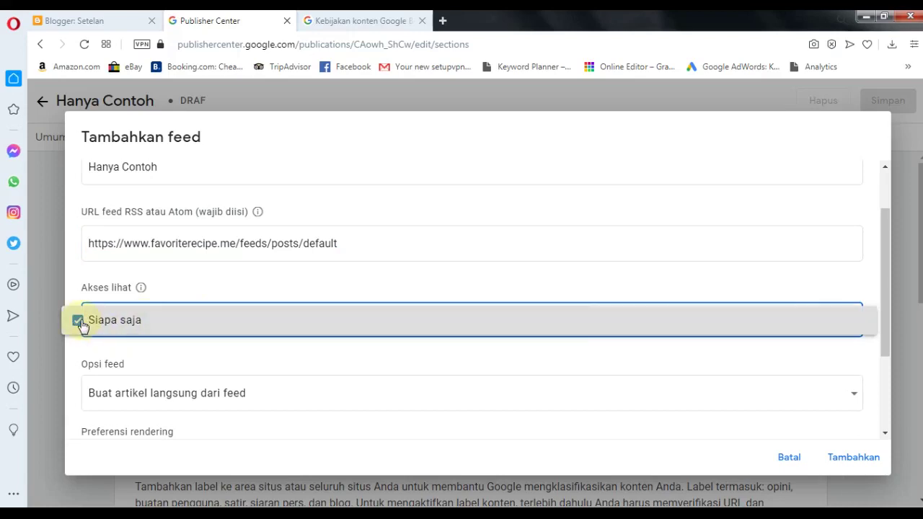
{"action": "left_click", "coordinate": [216, 362]}
{"action": "scroll", "coordinate": [274, 254], "scroll_direction": "down", "scroll_amount": 2}
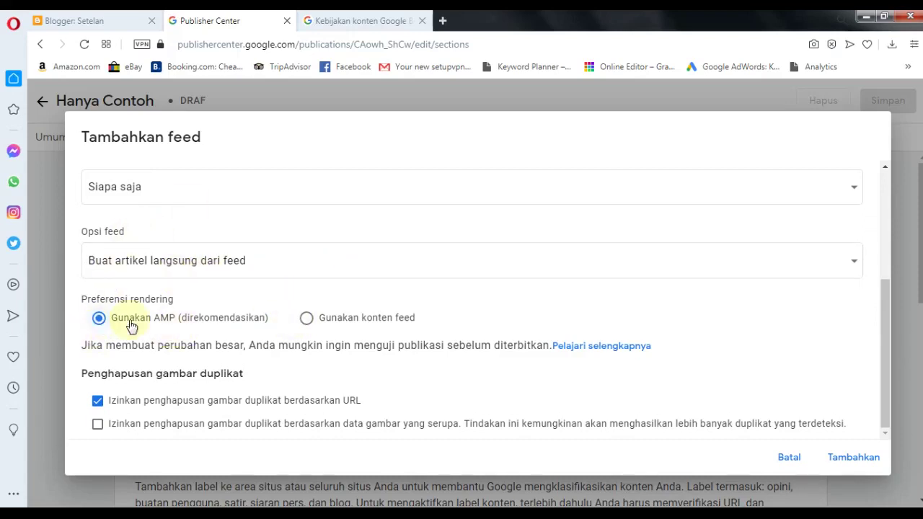
{"action": "left_click", "coordinate": [336, 324]}
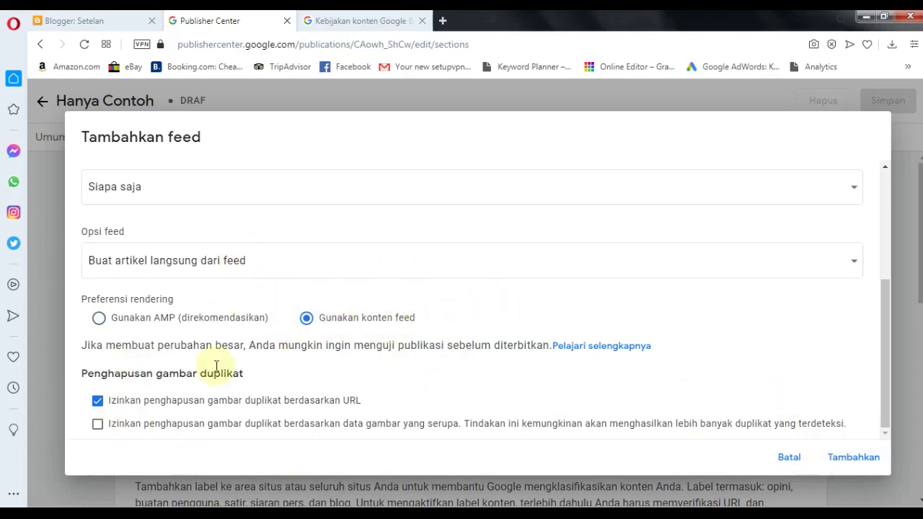
{"action": "left_click", "coordinate": [844, 457]}
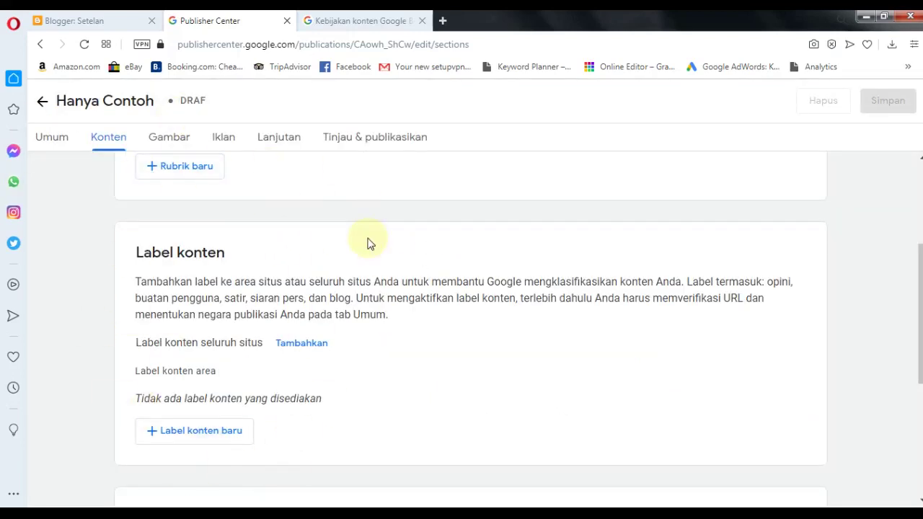
- Move on to the Gambar (images) step
{"action": "scroll", "coordinate": [375, 245], "scroll_direction": "down", "scroll_amount": 1}
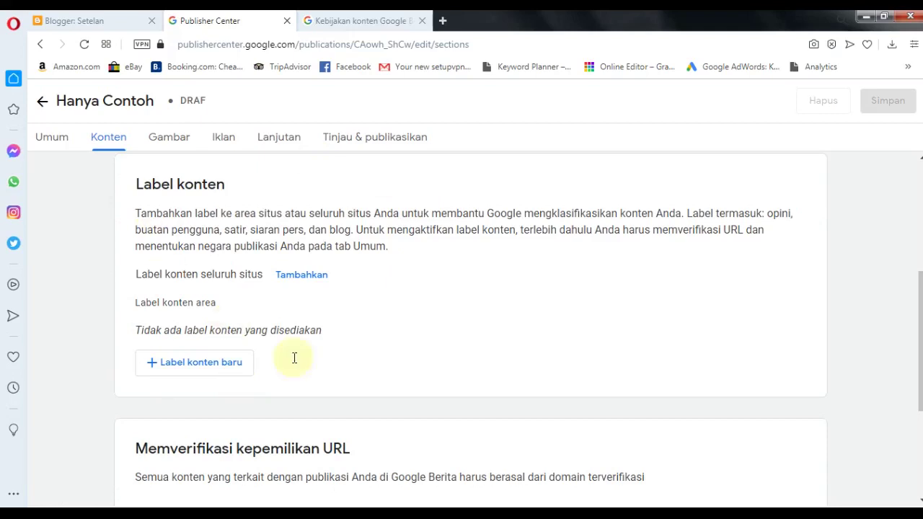
{"action": "scroll", "coordinate": [372, 375], "scroll_direction": "down", "scroll_amount": 3}
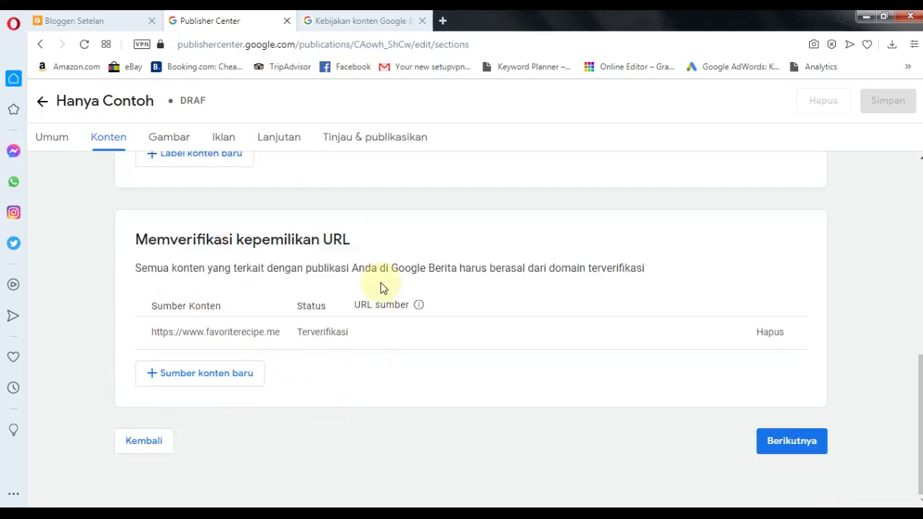
{"action": "left_click", "coordinate": [783, 447]}
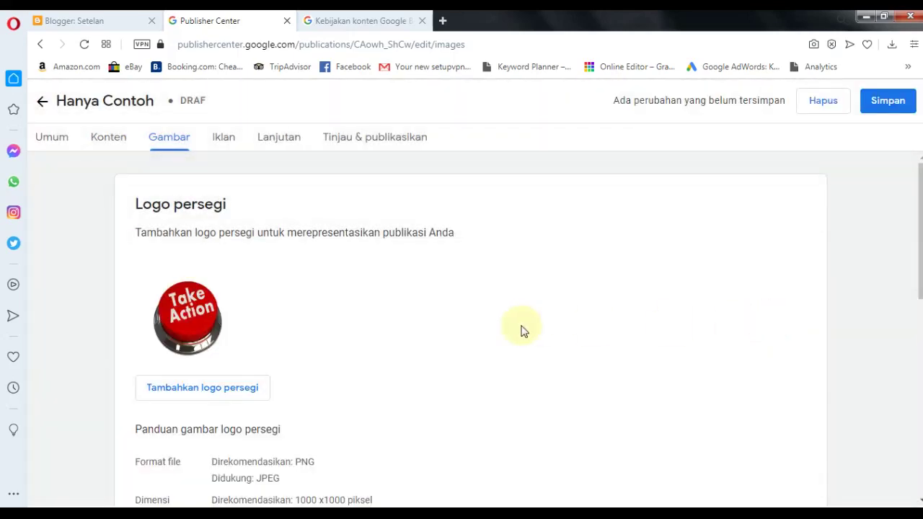
- Check the square and wide logos on the Gambar tab and save the publication
{"action": "scroll", "coordinate": [525, 328], "scroll_direction": "down", "scroll_amount": 2}
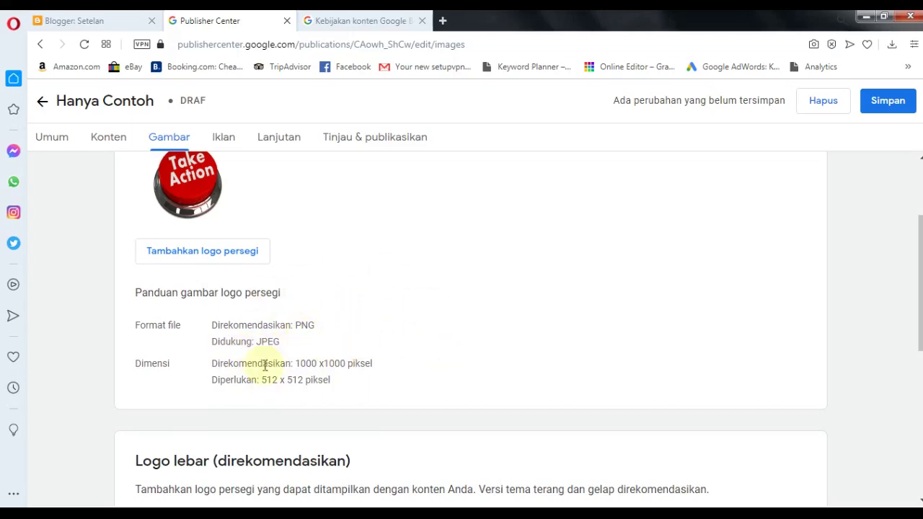
{"action": "scroll", "coordinate": [307, 330], "scroll_direction": "up", "scroll_amount": 2}
{"action": "scroll", "coordinate": [315, 335], "scroll_direction": "down", "scroll_amount": 3}
{"action": "scroll", "coordinate": [321, 339], "scroll_direction": "up", "scroll_amount": 1}
{"action": "scroll", "coordinate": [322, 339], "scroll_direction": "down", "scroll_amount": 3}
{"action": "scroll", "coordinate": [346, 238], "scroll_direction": "up", "scroll_amount": 5}
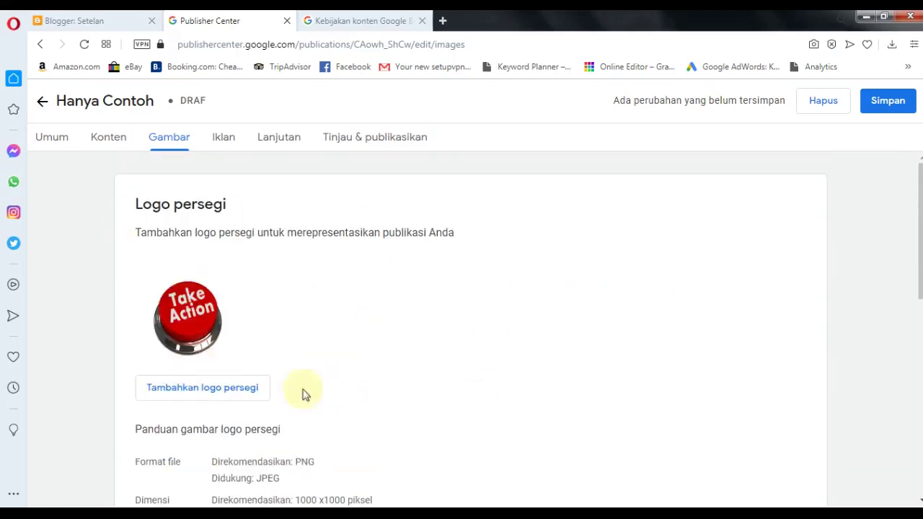
{"action": "scroll", "coordinate": [361, 375], "scroll_direction": "down", "scroll_amount": 5}
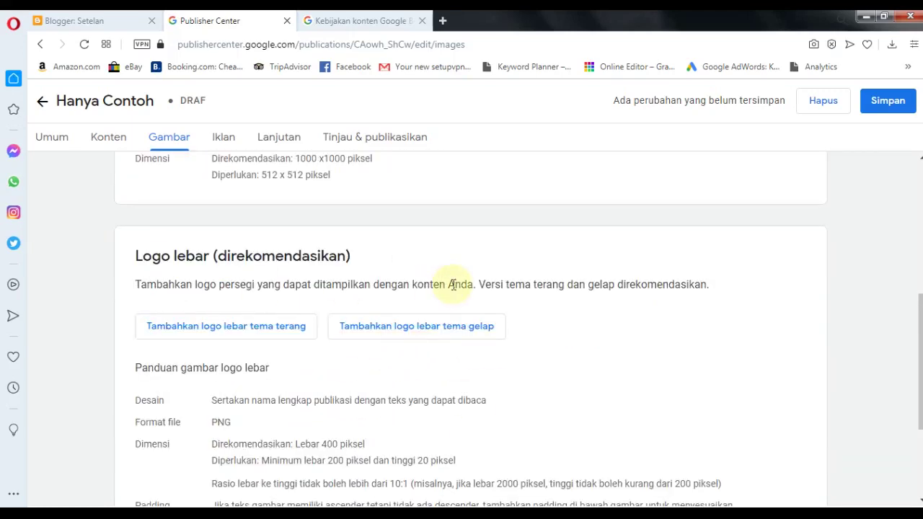
{"action": "scroll", "coordinate": [453, 285], "scroll_direction": "down", "scroll_amount": 1}
{"action": "scroll", "coordinate": [453, 287], "scroll_direction": "down", "scroll_amount": 3}
{"action": "scroll", "coordinate": [453, 288], "scroll_direction": "up", "scroll_amount": 2}
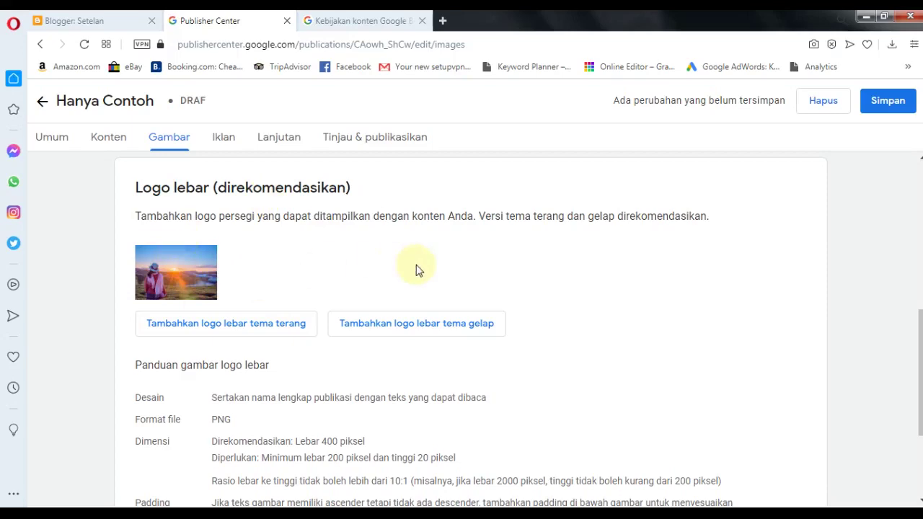
{"action": "scroll", "coordinate": [415, 268], "scroll_direction": "up", "scroll_amount": 4}
{"action": "scroll", "coordinate": [422, 271], "scroll_direction": "down", "scroll_amount": 4}
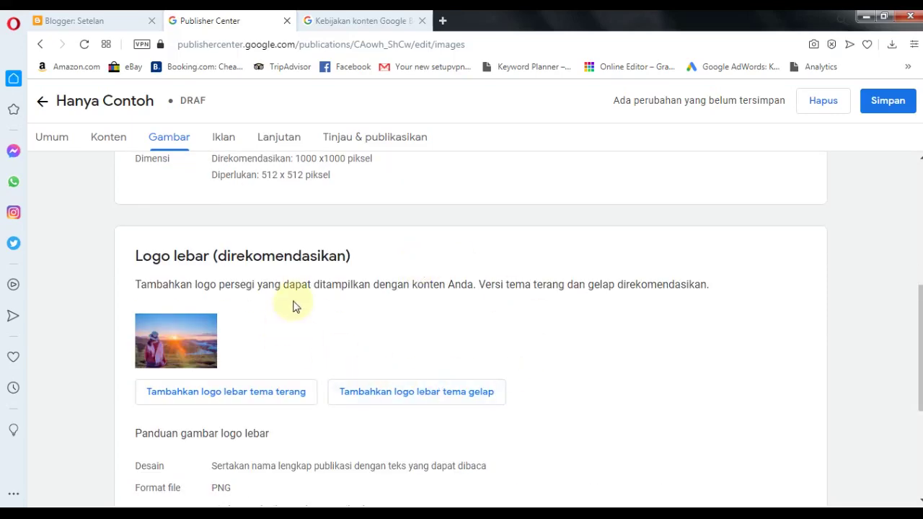
{"action": "scroll", "coordinate": [235, 283], "scroll_direction": "down", "scroll_amount": 2}
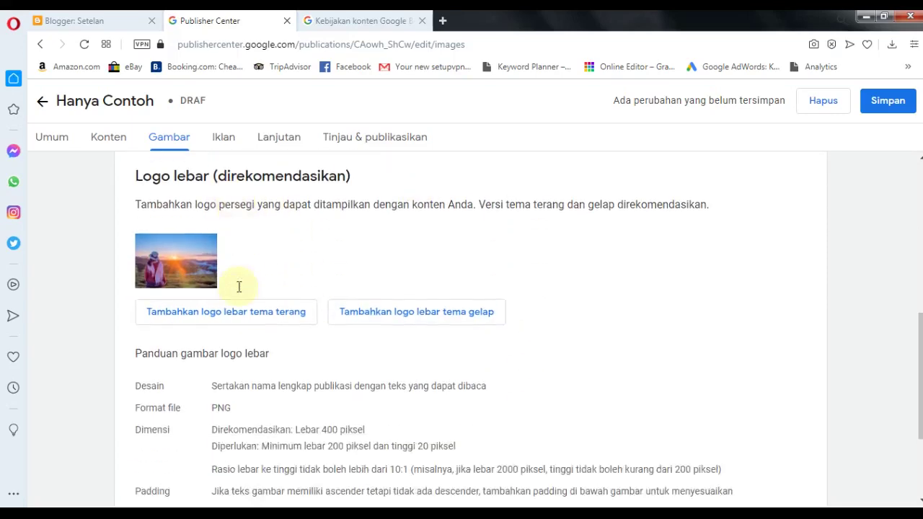
{"action": "scroll", "coordinate": [240, 292], "scroll_direction": "down", "scroll_amount": 1}
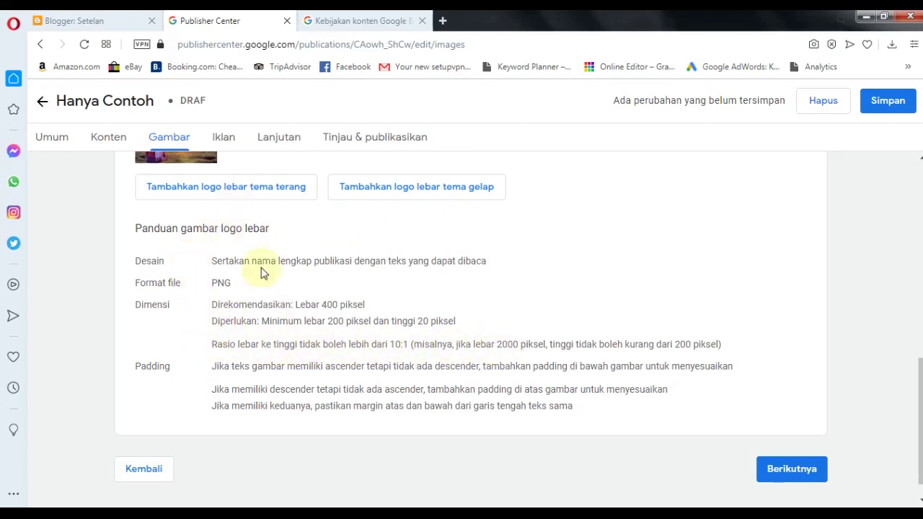
{"action": "scroll", "coordinate": [581, 313], "scroll_direction": "down", "scroll_amount": 1}
{"action": "left_click", "coordinate": [880, 102]}
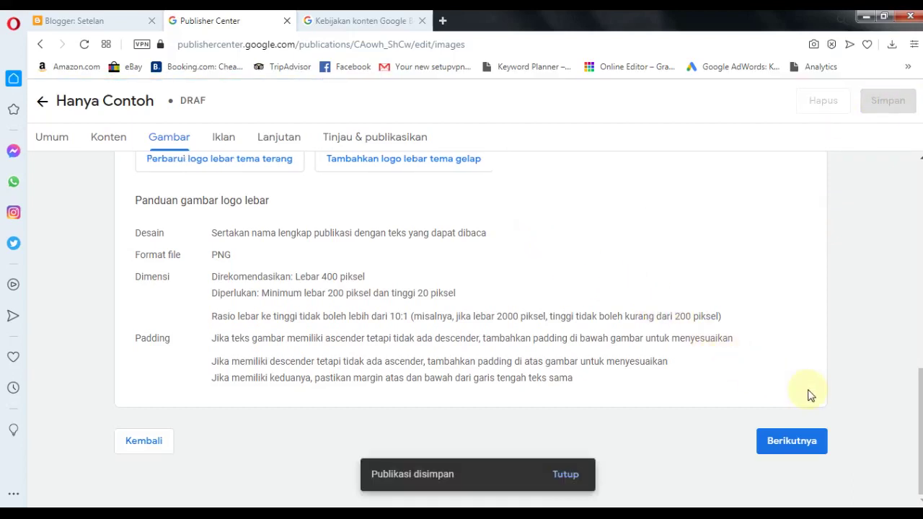
{"action": "left_click", "coordinate": [799, 440]}
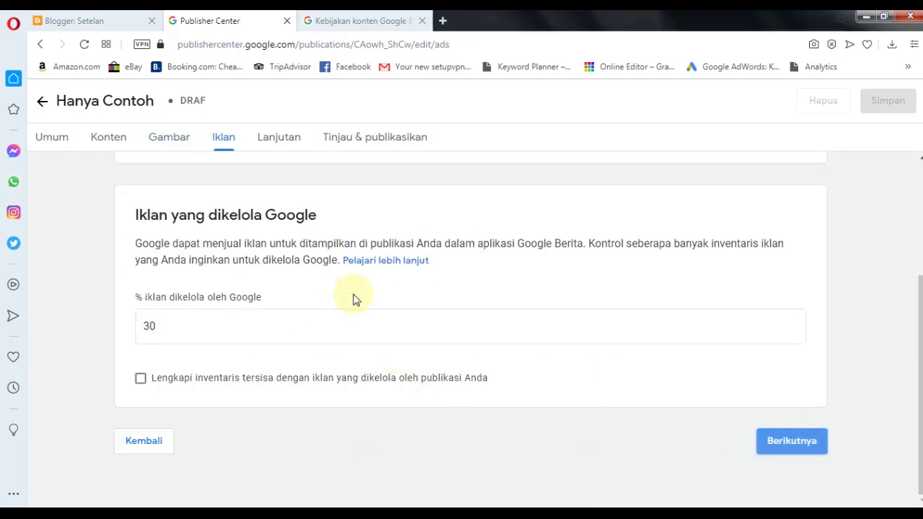
{"action": "scroll", "coordinate": [353, 299], "scroll_direction": "up", "scroll_amount": 3}
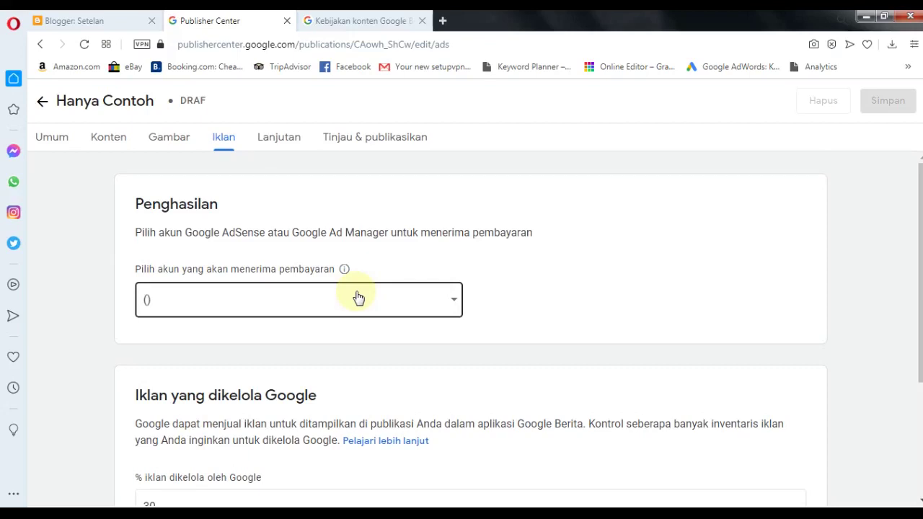
{"action": "left_click", "coordinate": [359, 297]}
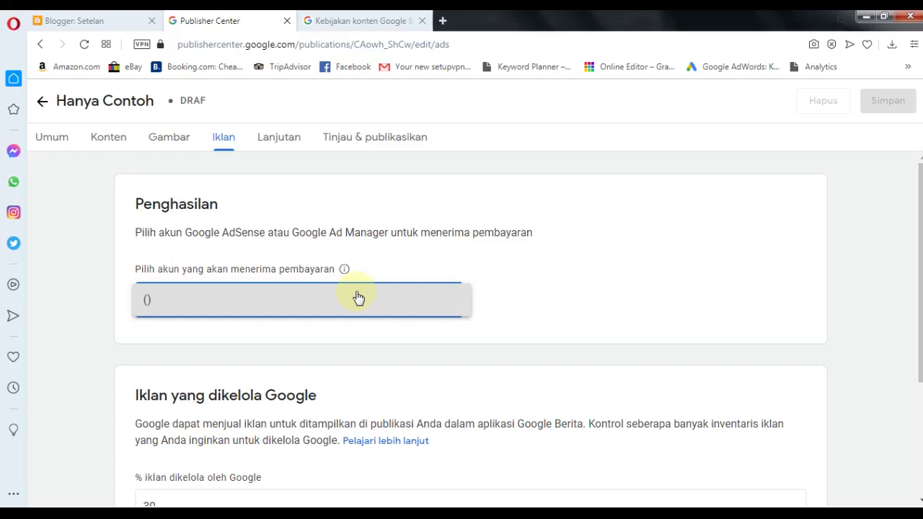
{"action": "left_click", "coordinate": [556, 313]}
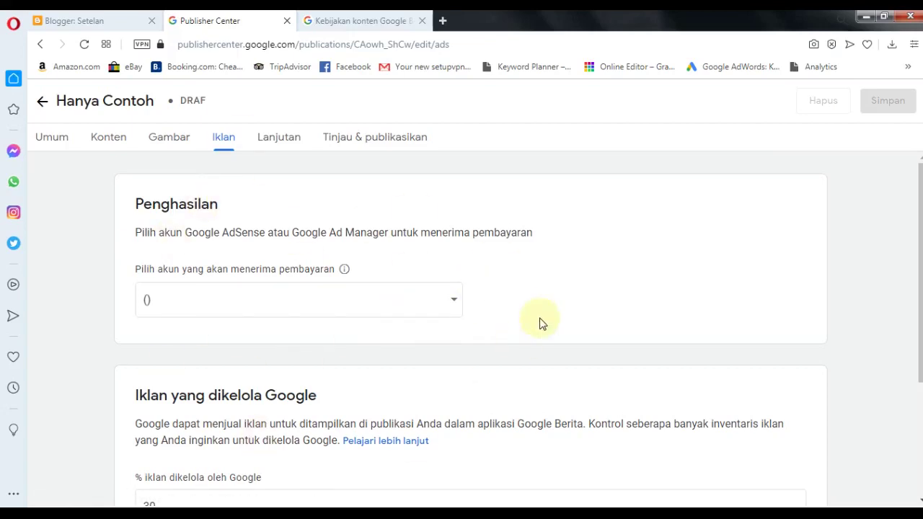
{"action": "scroll", "coordinate": [542, 324], "scroll_direction": "down", "scroll_amount": 2}
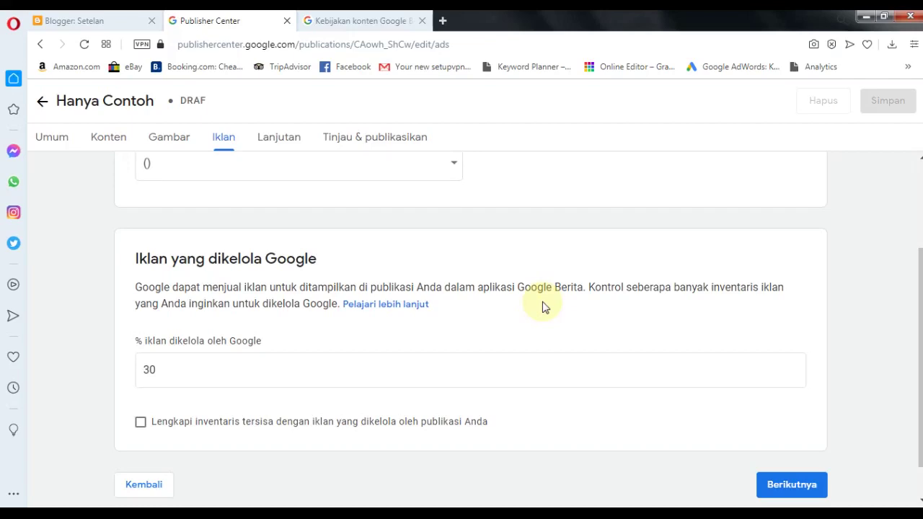
{"action": "scroll", "coordinate": [545, 308], "scroll_direction": "up", "scroll_amount": 1}
{"action": "scroll", "coordinate": [546, 308], "scroll_direction": "up", "scroll_amount": 1}
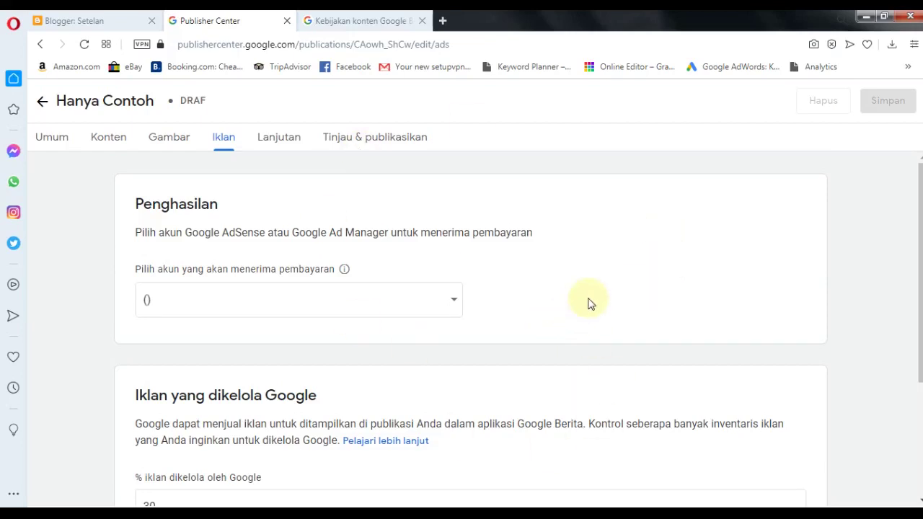
{"action": "scroll", "coordinate": [590, 304], "scroll_direction": "down", "scroll_amount": 2}
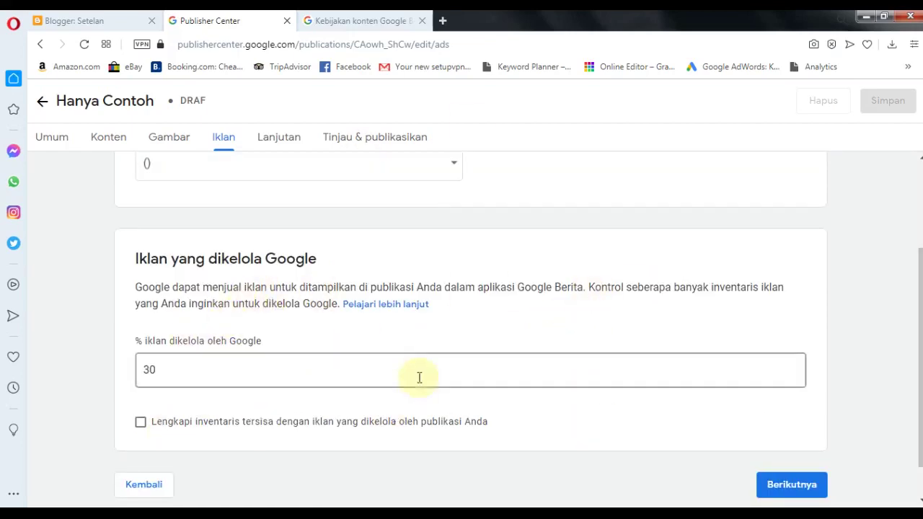
- Move past the Iklan step and look through the Lanjutan settings
{"action": "left_click", "coordinate": [781, 490]}
{"action": "scroll", "coordinate": [664, 459], "scroll_direction": "up", "scroll_amount": 4}
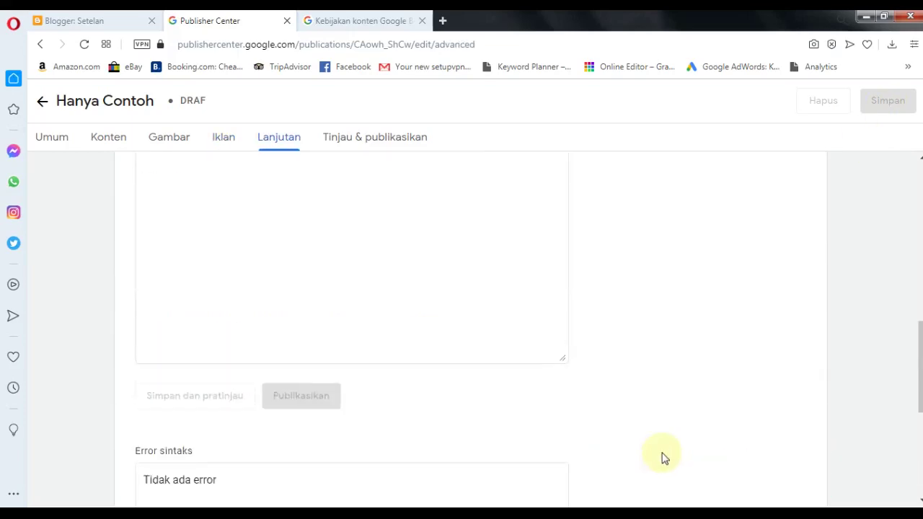
{"action": "scroll", "coordinate": [663, 459], "scroll_direction": "up", "scroll_amount": 3}
{"action": "scroll", "coordinate": [664, 459], "scroll_direction": "up", "scroll_amount": 3}
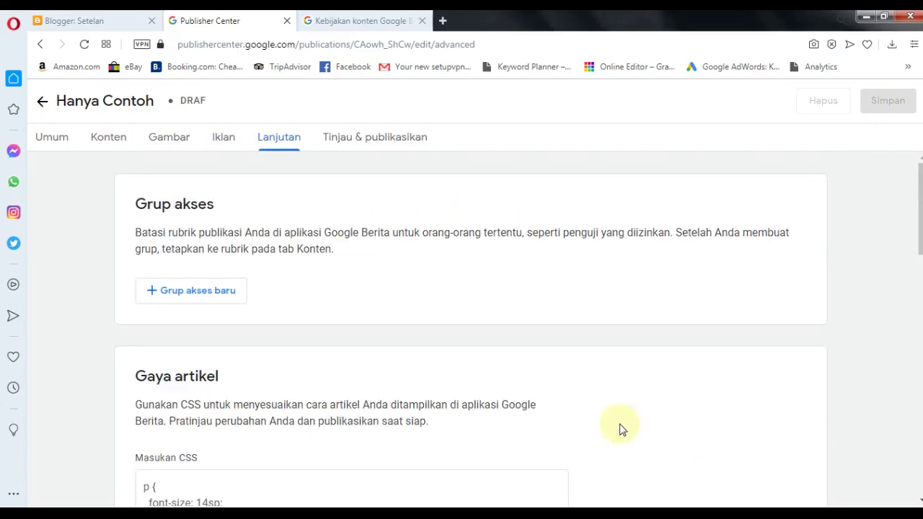
{"action": "scroll", "coordinate": [253, 298], "scroll_direction": "down", "scroll_amount": 10}
{"action": "scroll", "coordinate": [256, 303], "scroll_direction": "up", "scroll_amount": 10}
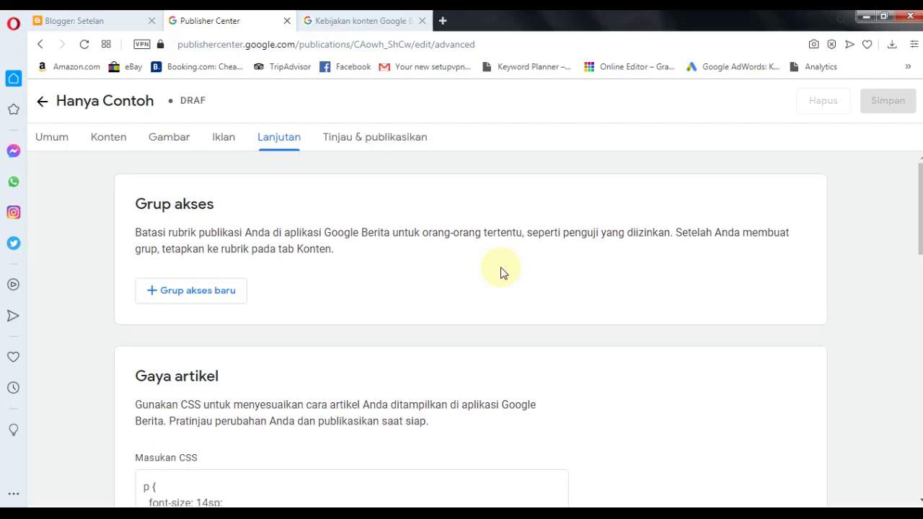
{"action": "scroll", "coordinate": [502, 272], "scroll_direction": "down", "scroll_amount": 4}
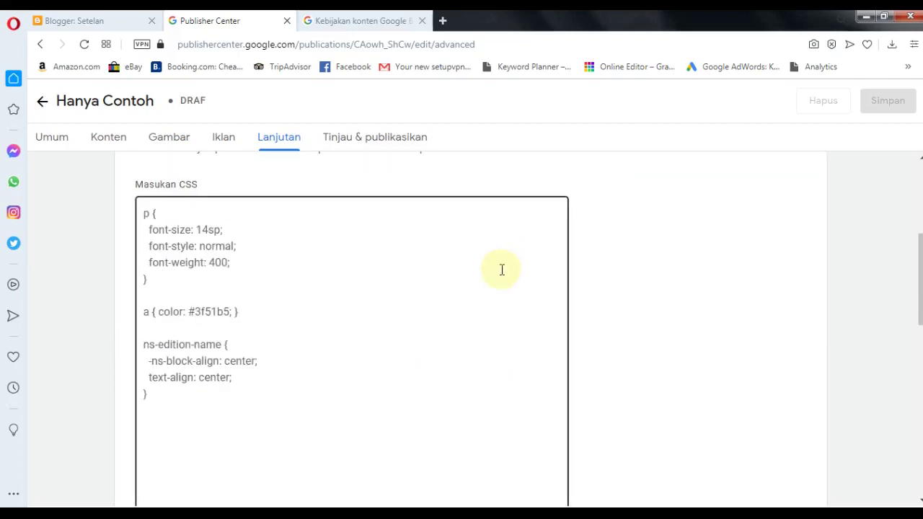
{"action": "scroll", "coordinate": [502, 270], "scroll_direction": "down", "scroll_amount": 8}
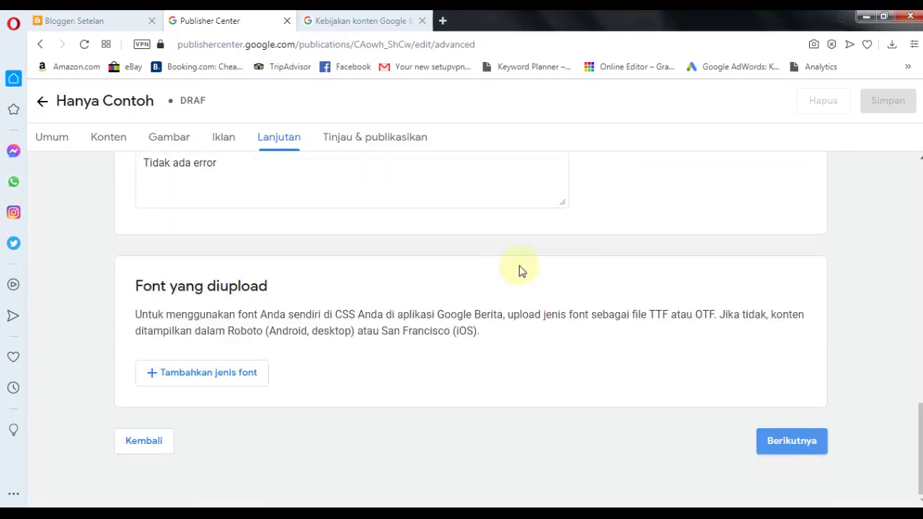
{"action": "scroll", "coordinate": [583, 268], "scroll_direction": "up", "scroll_amount": 12}
{"action": "scroll", "coordinate": [584, 268], "scroll_direction": "down", "scroll_amount": 12}
- Go to Tinjau & publikasikan and open the terms of service for review
{"action": "left_click", "coordinate": [790, 454]}
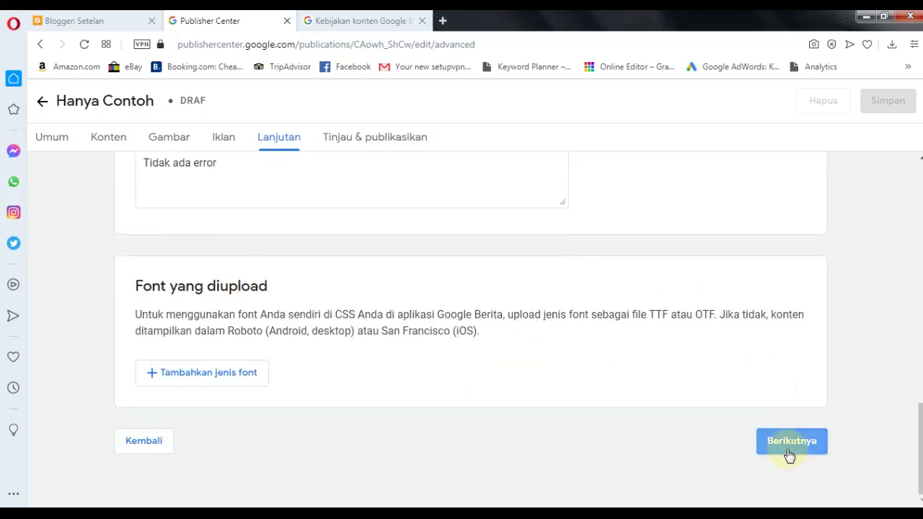
{"action": "scroll", "coordinate": [388, 271], "scroll_direction": "up", "scroll_amount": 5}
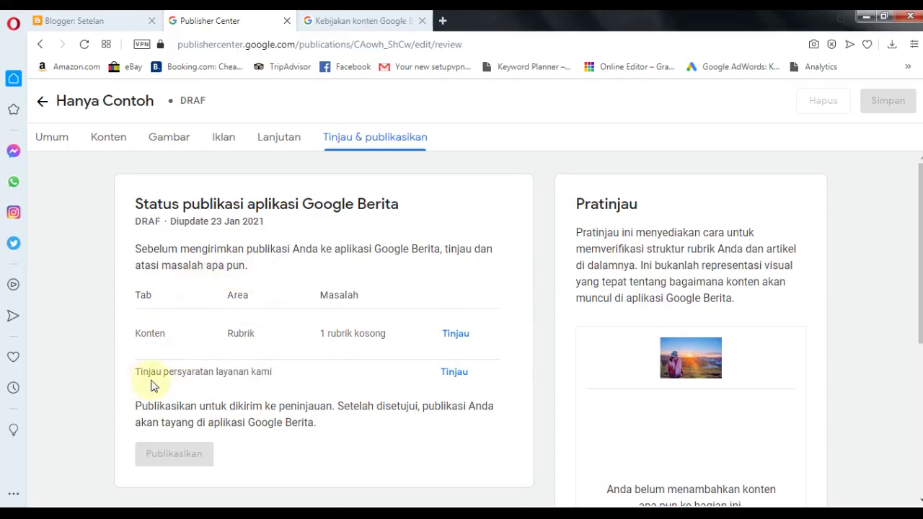
{"action": "left_click", "coordinate": [455, 372]}
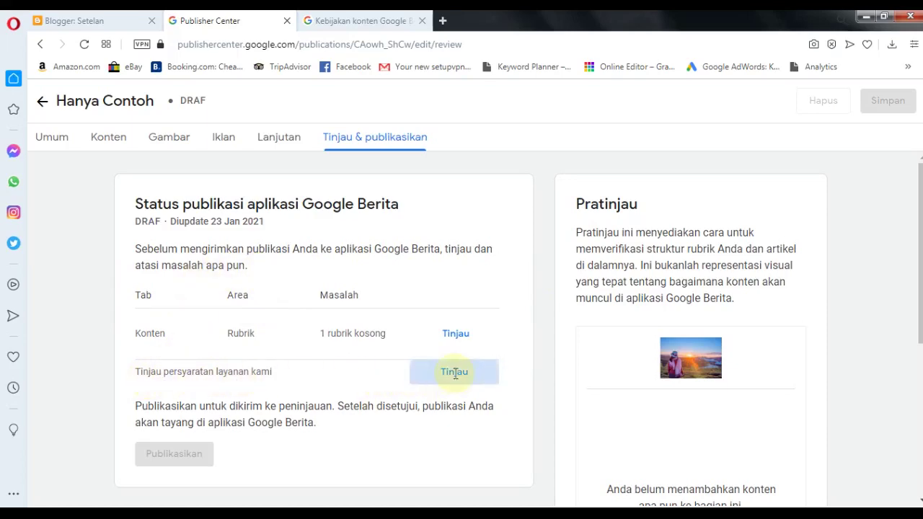
- Fill the contact name, contact e-mail, title 'Hanya Contoh' and organisation from saved suggestions
{"action": "left_click", "coordinate": [676, 213]}
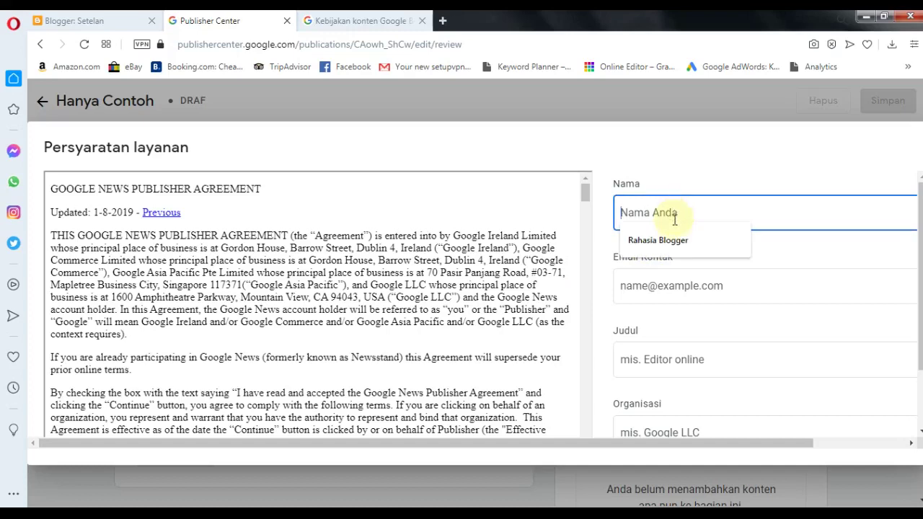
{"action": "left_click", "coordinate": [649, 240]}
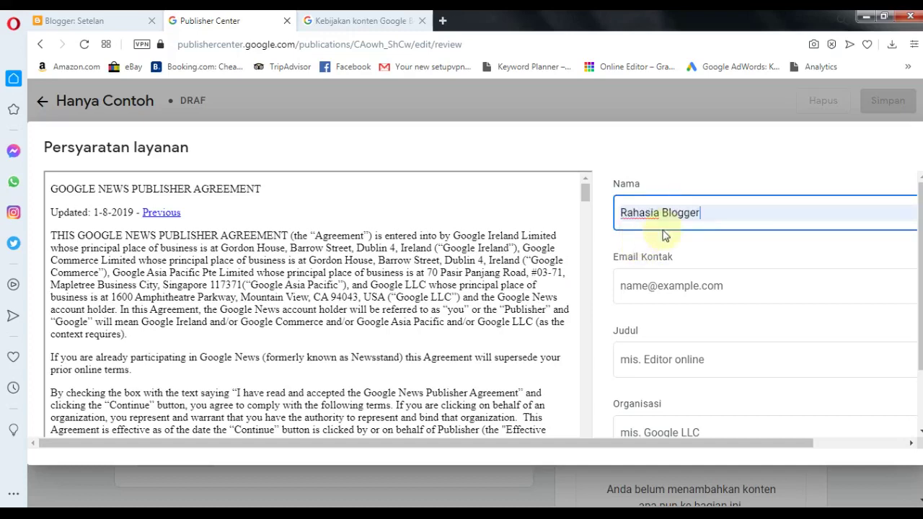
{"action": "left_click", "coordinate": [653, 286]}
{"action": "left_click", "coordinate": [641, 311]}
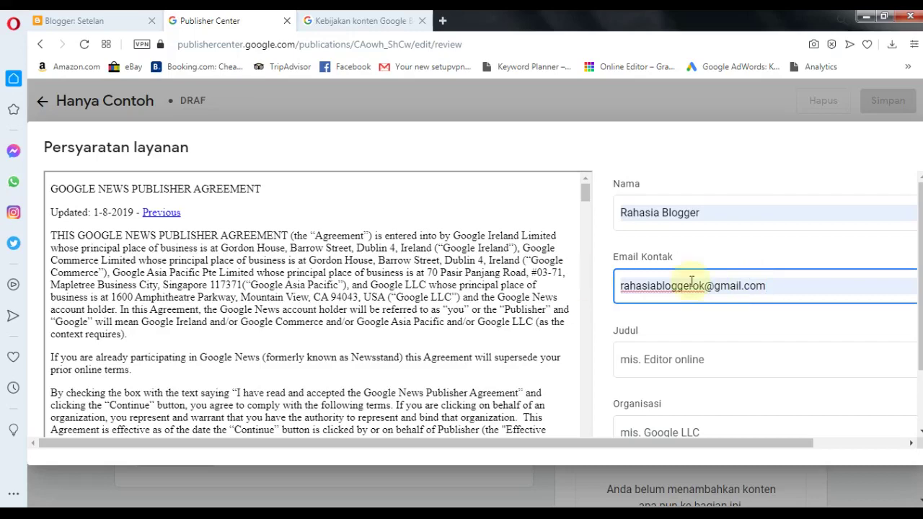
{"action": "scroll", "coordinate": [662, 306], "scroll_direction": "down", "scroll_amount": 1}
{"action": "left_click", "coordinate": [656, 285]}
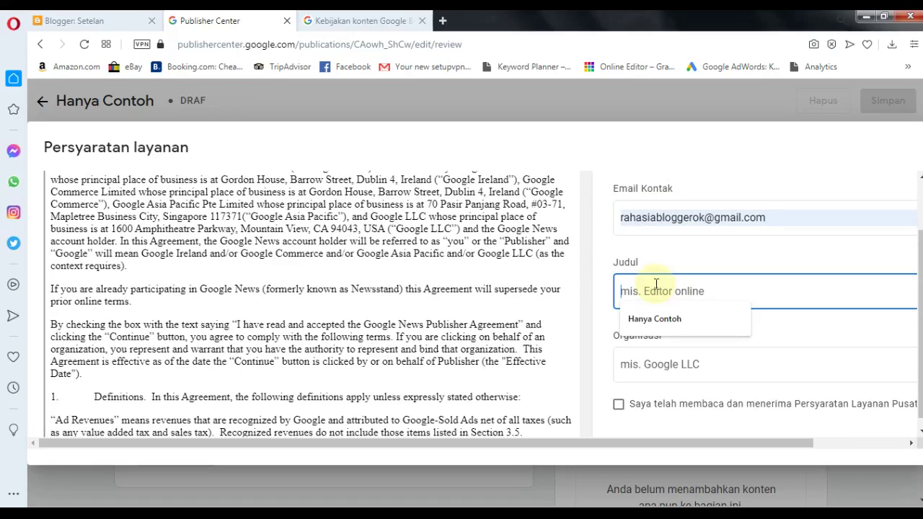
{"action": "left_click", "coordinate": [654, 320]}
{"action": "left_click", "coordinate": [642, 363]}
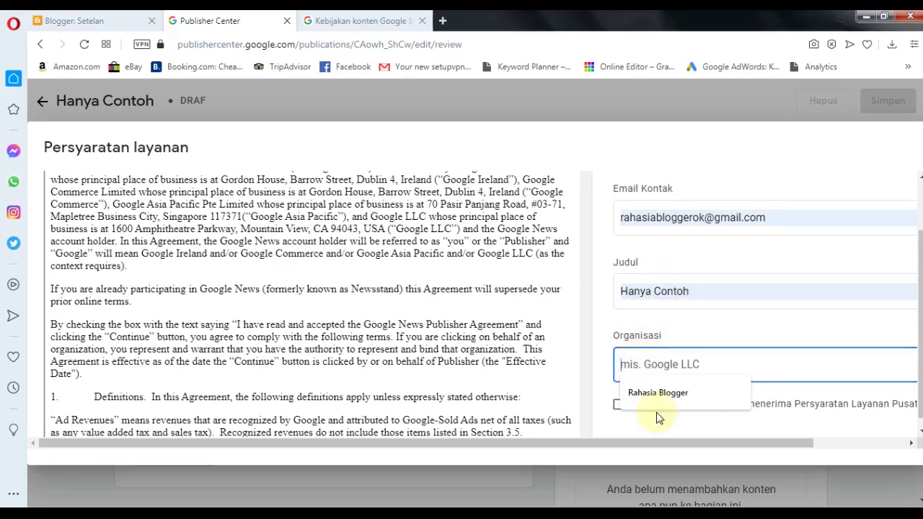
{"action": "left_click", "coordinate": [656, 393]}
- Tick the Google News publisher agreement, submit it, and reload the page
{"action": "scroll", "coordinate": [736, 318], "scroll_direction": "up", "scroll_amount": 1}
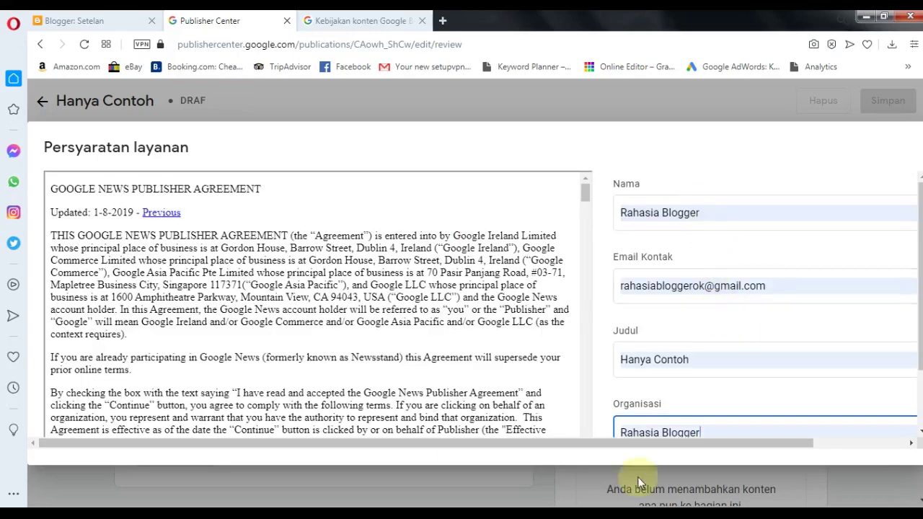
{"action": "scroll", "coordinate": [722, 325], "scroll_direction": "down", "scroll_amount": 1}
{"action": "left_click", "coordinate": [649, 396]}
{"action": "left_click_drag", "start_coordinate": [752, 443], "coordinate": [914, 440]}
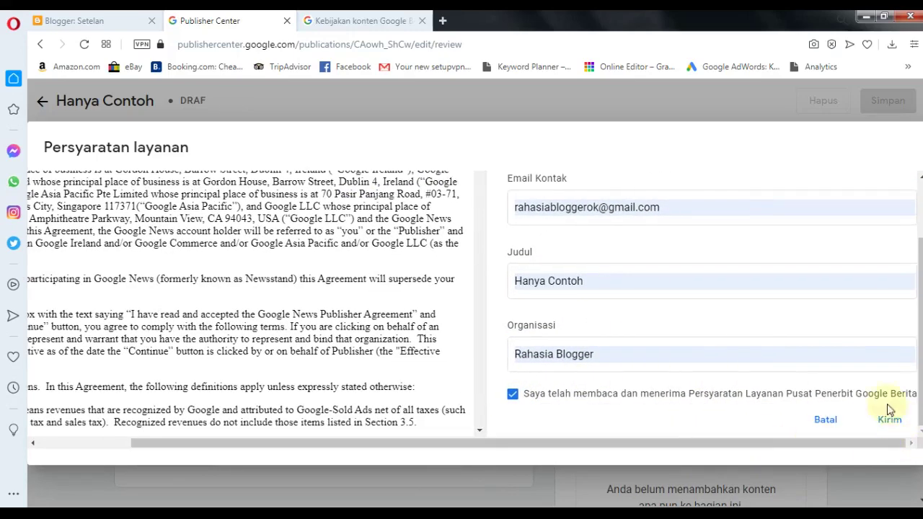
{"action": "left_click", "coordinate": [891, 419]}
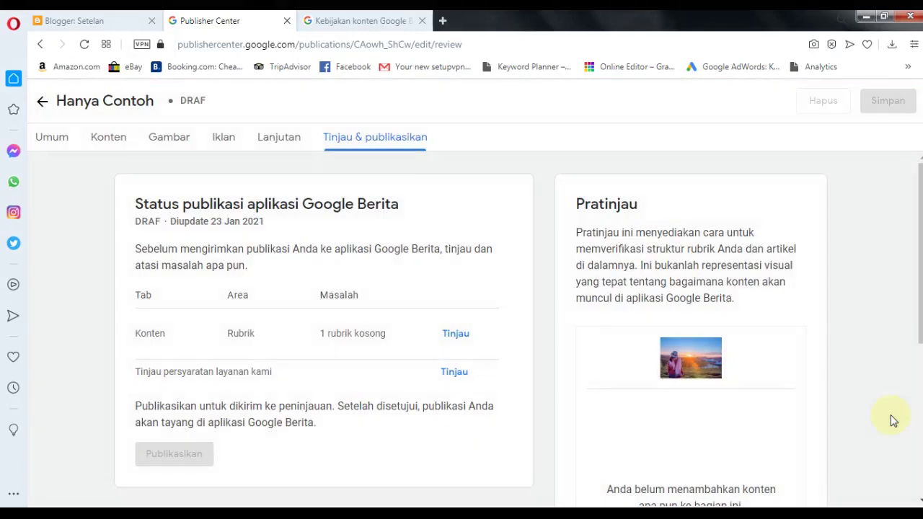
{"action": "left_click", "coordinate": [85, 44]}
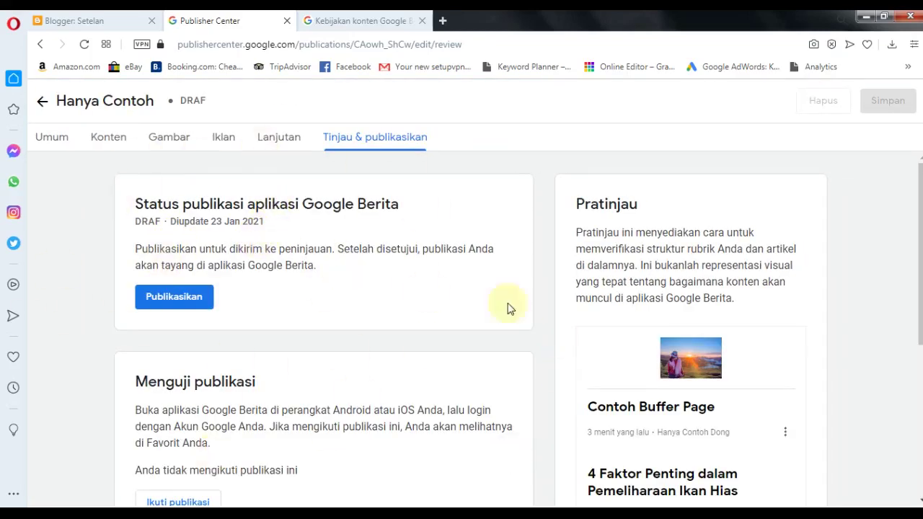
- Check the live Hanya Contoh blog from Blogger, then return to the Publisher Center review page
{"action": "left_click", "coordinate": [143, 300]}
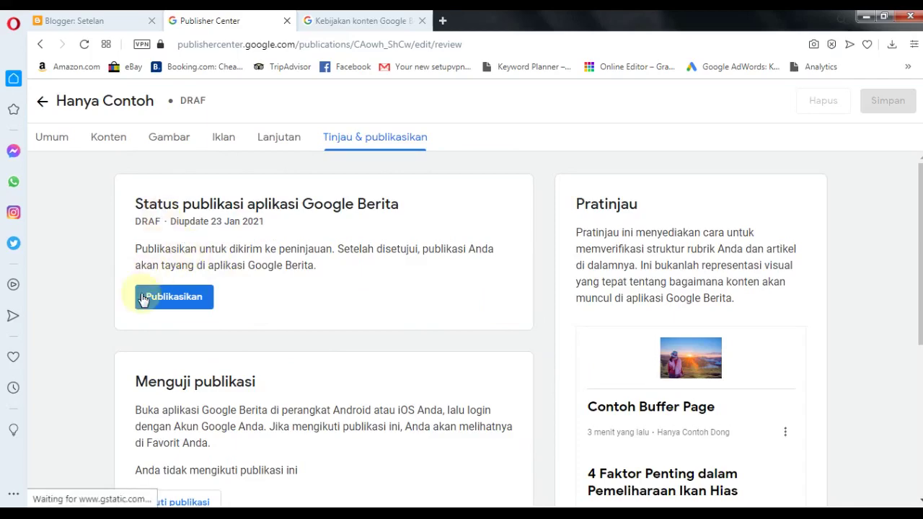
{"action": "scroll", "coordinate": [610, 303], "scroll_direction": "down", "scroll_amount": 4}
{"action": "scroll", "coordinate": [610, 303], "scroll_direction": "up", "scroll_amount": 2}
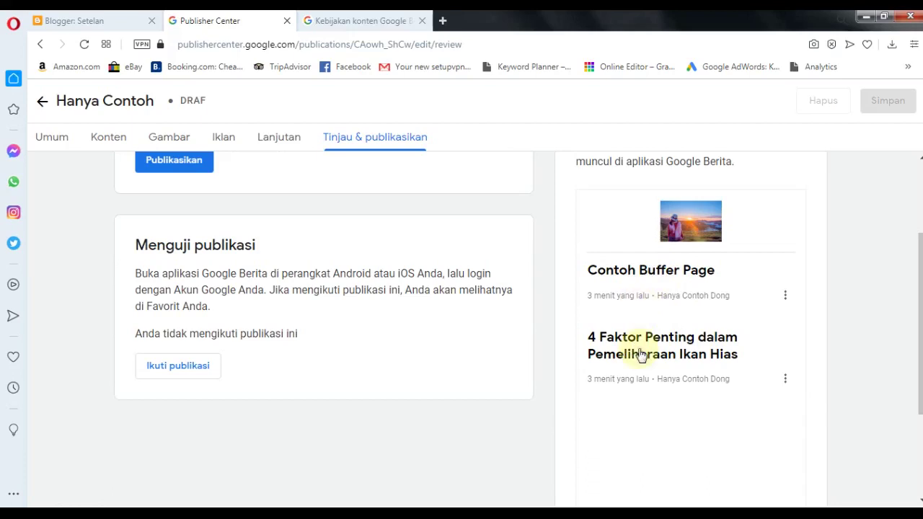
{"action": "left_click", "coordinate": [113, 16]}
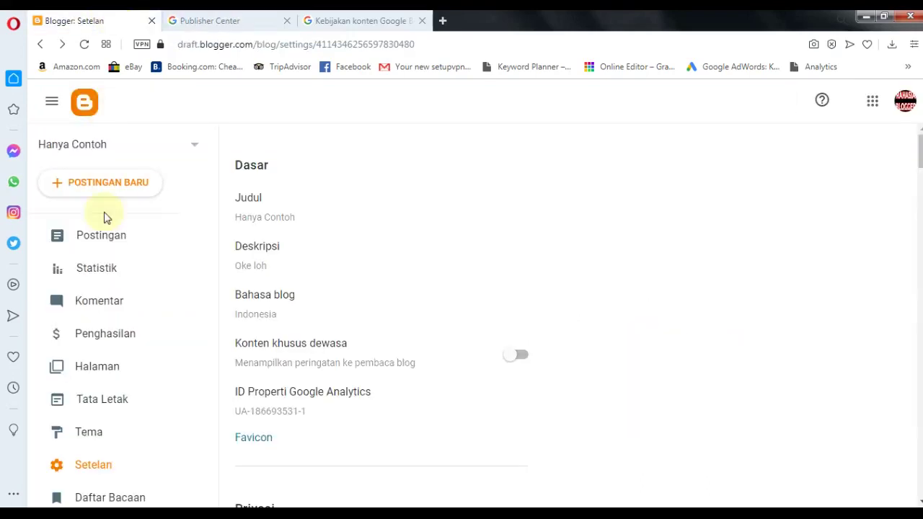
{"action": "scroll", "coordinate": [96, 289], "scroll_direction": "down", "scroll_amount": 2}
{"action": "left_click", "coordinate": [96, 415]}
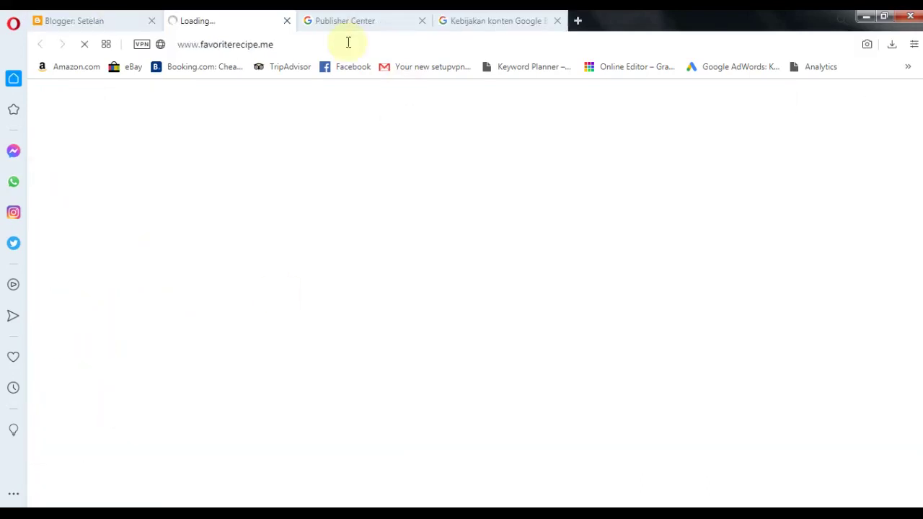
{"action": "left_click", "coordinate": [342, 21]}
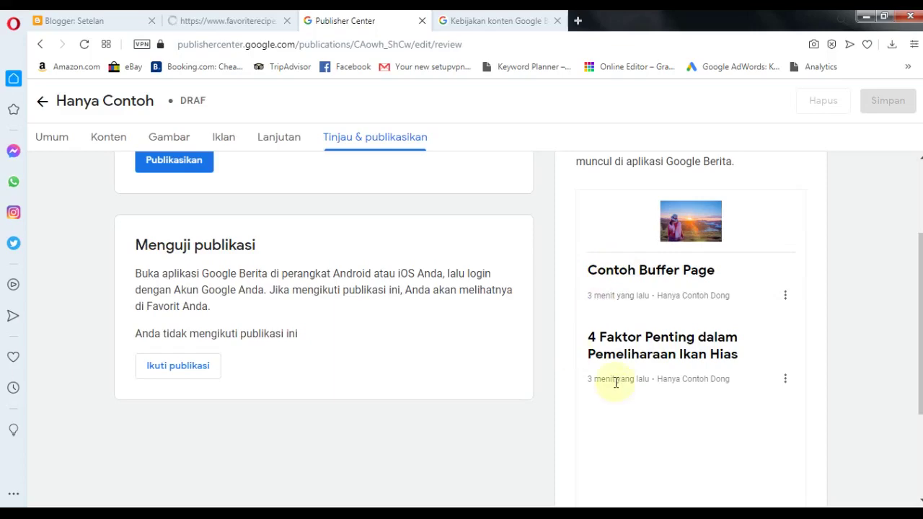
{"action": "left_click", "coordinate": [245, 16]}
{"action": "left_click", "coordinate": [347, 18]}
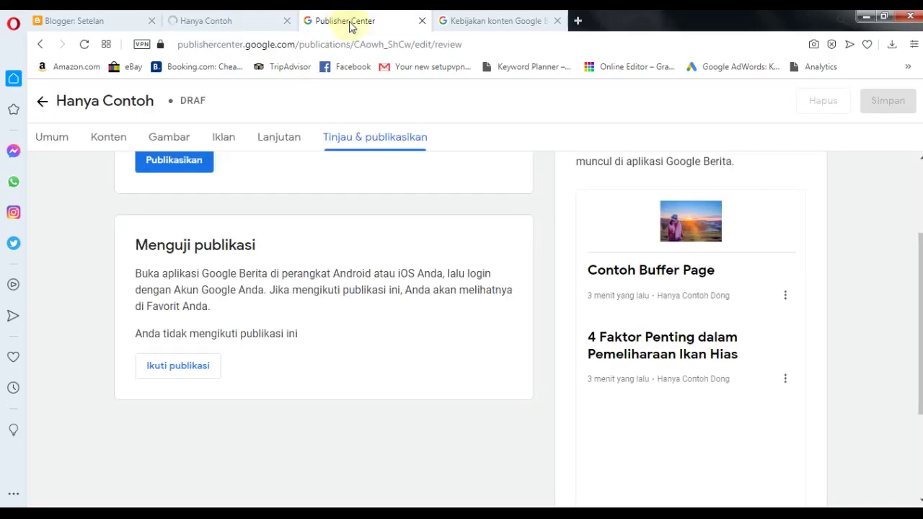
- Open '4 Faktor Penting dalam Pemeliharaan Ikan Hias' from the Pratinjau list and read it
{"action": "scroll", "coordinate": [581, 355], "scroll_direction": "down", "scroll_amount": 2}
{"action": "scroll", "coordinate": [598, 344], "scroll_direction": "up", "scroll_amount": 4}
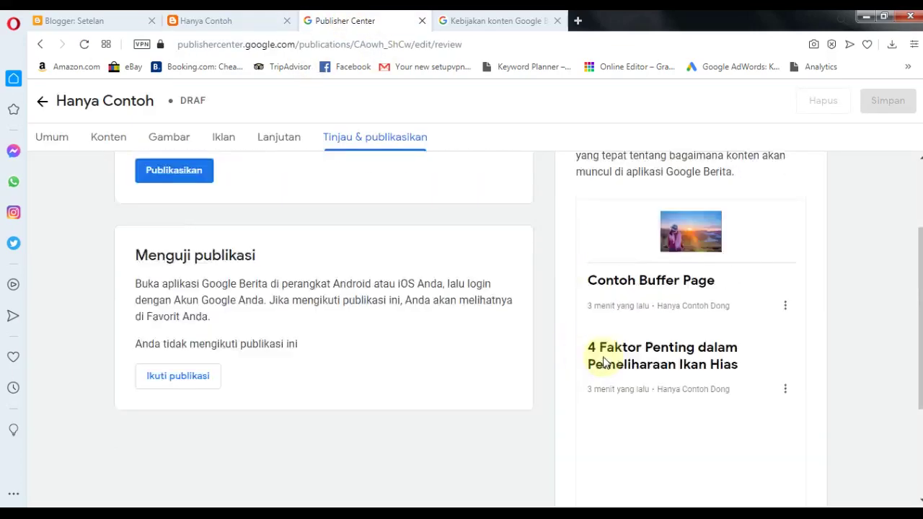
{"action": "scroll", "coordinate": [655, 294], "scroll_direction": "down", "scroll_amount": 3}
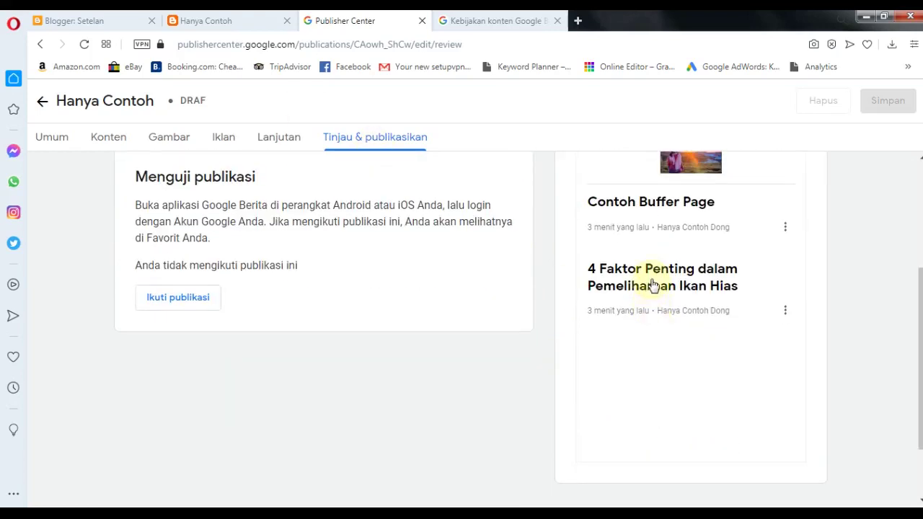
{"action": "left_click", "coordinate": [651, 285]}
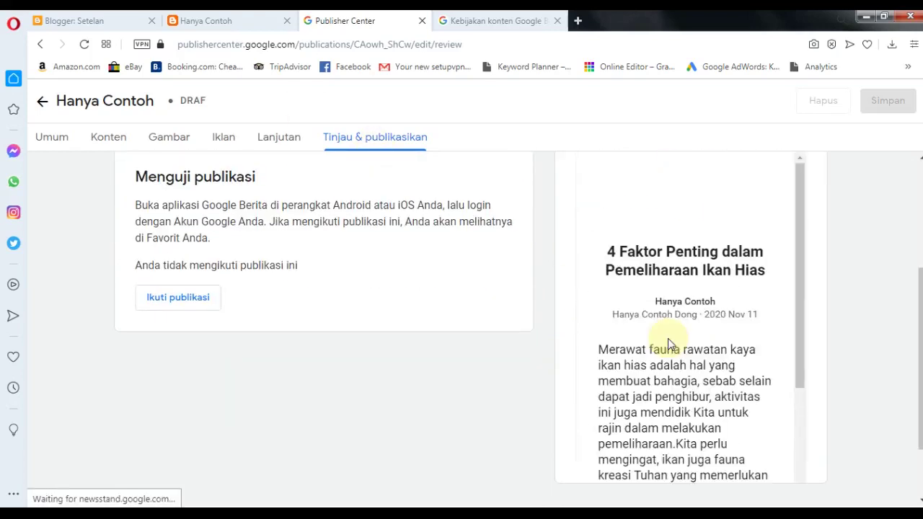
{"action": "scroll", "coordinate": [688, 242], "scroll_direction": "up", "scroll_amount": 1}
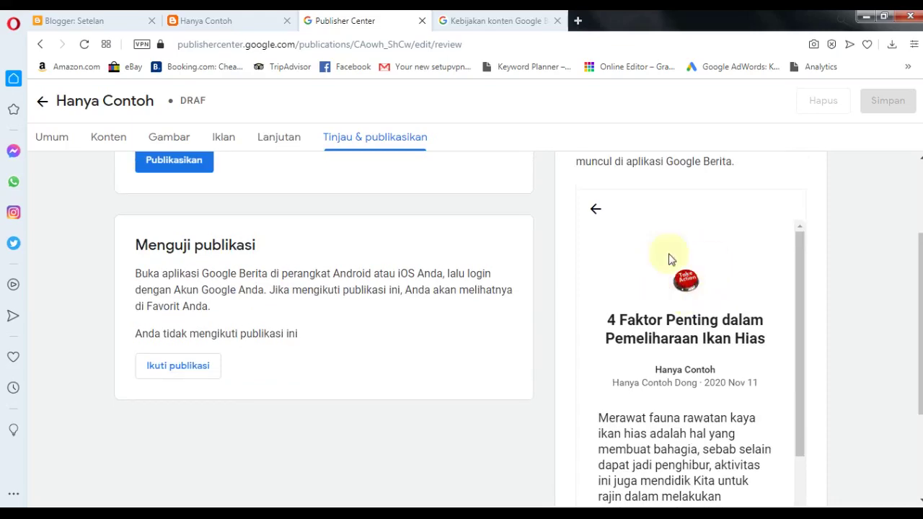
{"action": "scroll", "coordinate": [664, 270], "scroll_direction": "down", "scroll_amount": 2}
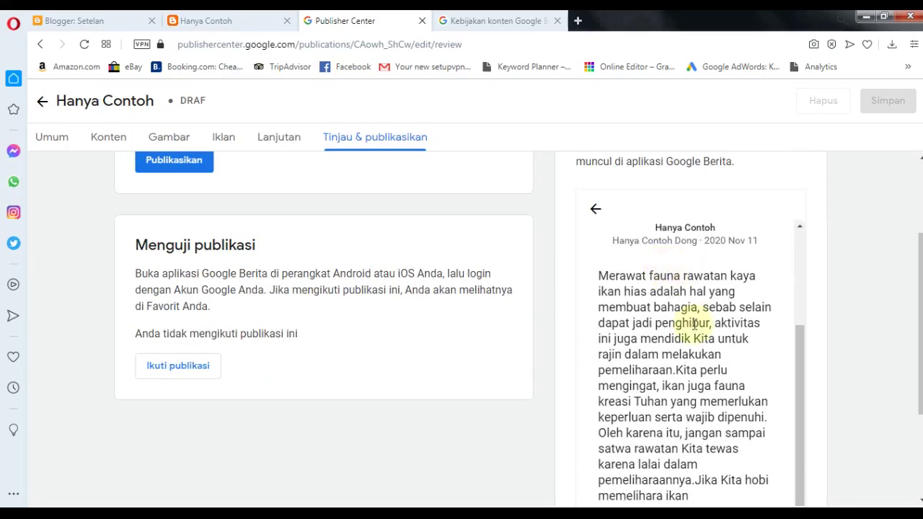
{"action": "scroll", "coordinate": [680, 324], "scroll_direction": "up", "scroll_amount": 2}
{"action": "scroll", "coordinate": [407, 377], "scroll_direction": "up", "scroll_amount": 2}
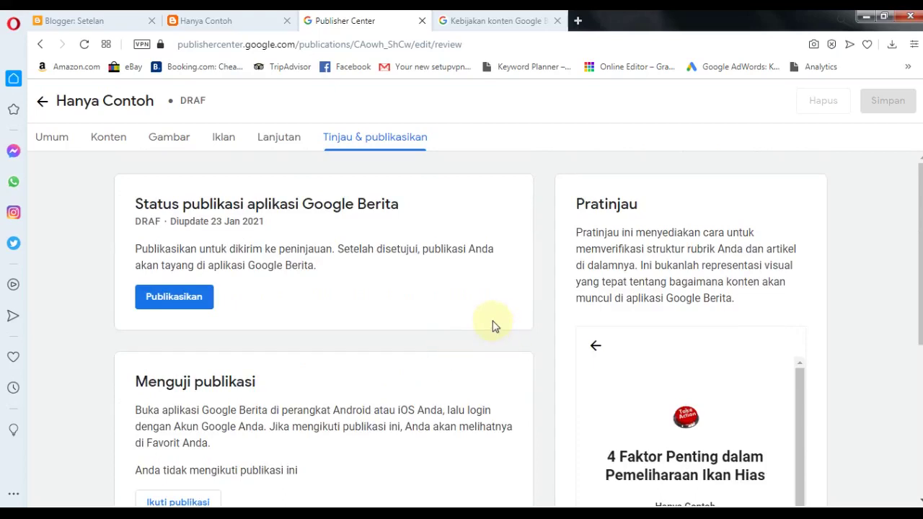
- Publish Hanya Contoh for review and acknowledge the 'dikirim untuk ditinjau' message
{"action": "left_click", "coordinate": [181, 298]}
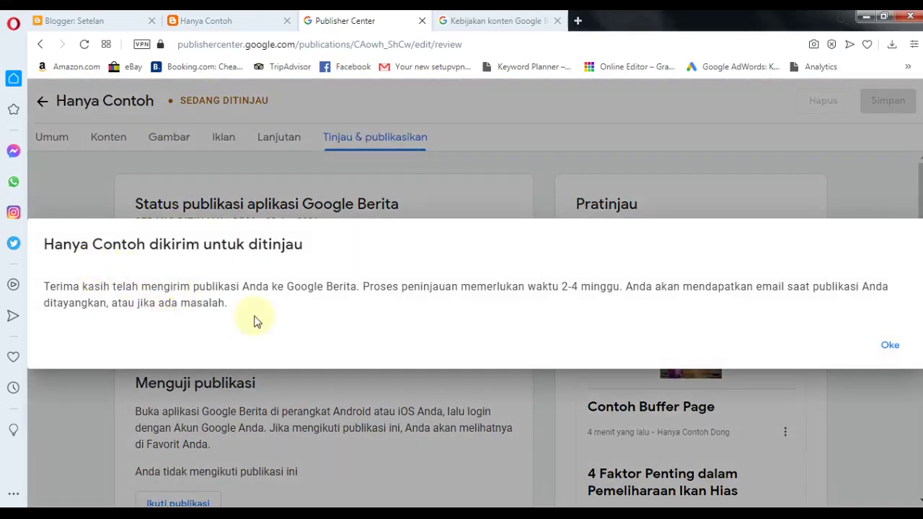
{"action": "left_click", "coordinate": [891, 346]}
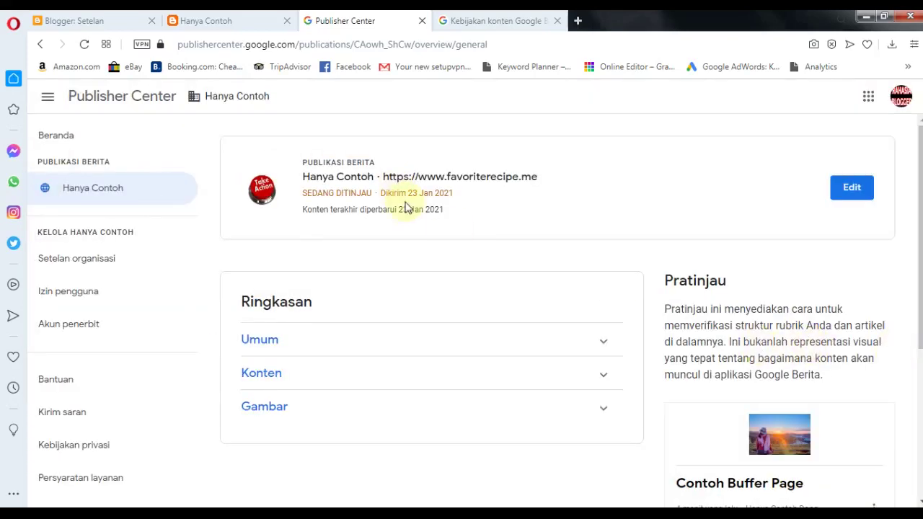
- Expand the Gambar section of the summary to view the publication logos
{"action": "scroll", "coordinate": [517, 292], "scroll_direction": "down", "scroll_amount": 4}
{"action": "scroll", "coordinate": [517, 289], "scroll_direction": "up", "scroll_amount": 3}
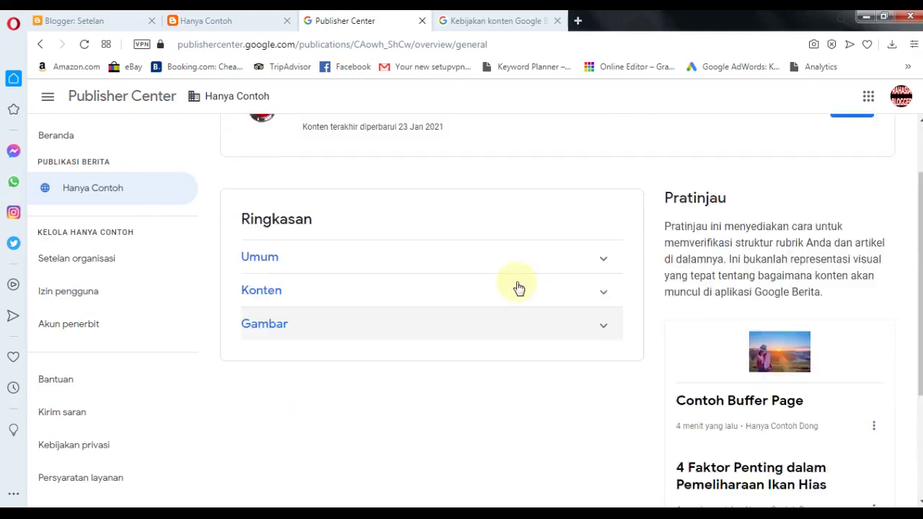
{"action": "left_click", "coordinate": [538, 362]}
{"action": "scroll", "coordinate": [480, 298], "scroll_direction": "down", "scroll_amount": 3}
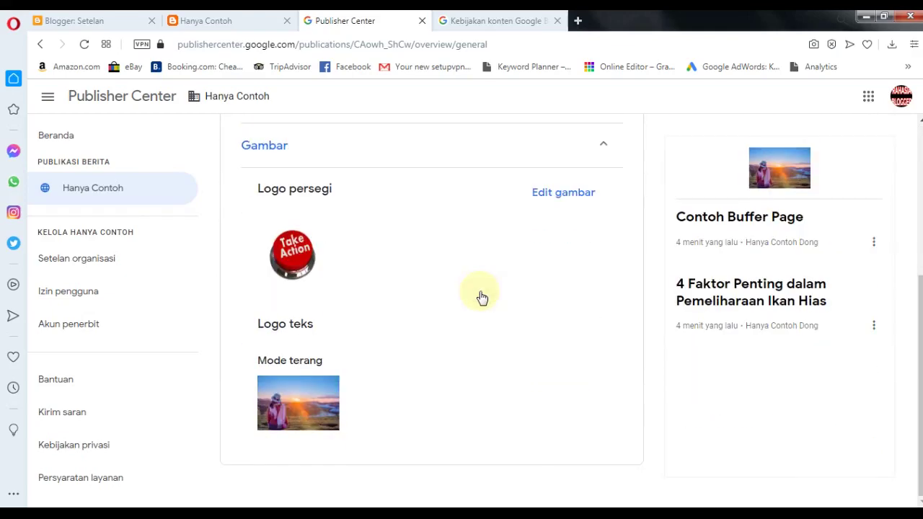
{"action": "scroll", "coordinate": [570, 269], "scroll_direction": "up", "scroll_amount": 4}
- Follow the Hanya Contoh publication from its Tinjau & publikasikan settings
{"action": "left_click", "coordinate": [843, 191]}
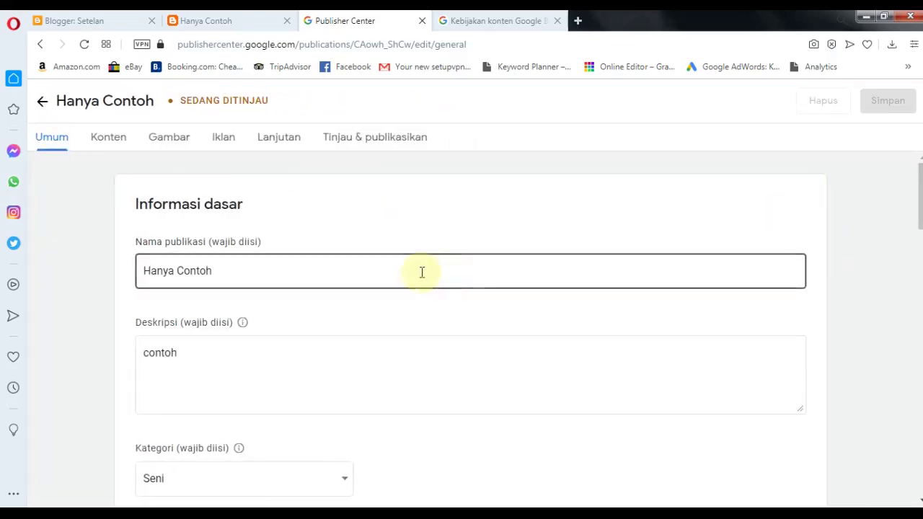
{"action": "left_click", "coordinate": [386, 137]}
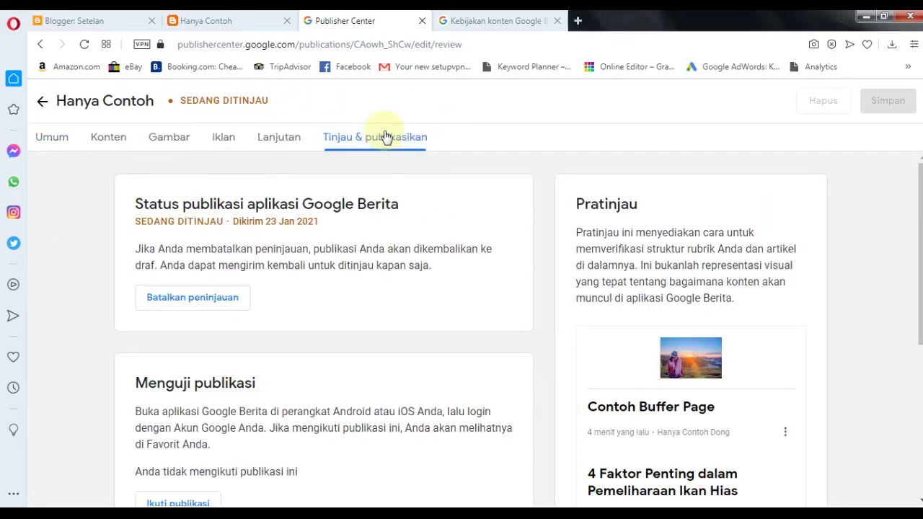
{"action": "scroll", "coordinate": [366, 226], "scroll_direction": "down", "scroll_amount": 3}
{"action": "left_click", "coordinate": [161, 311]}
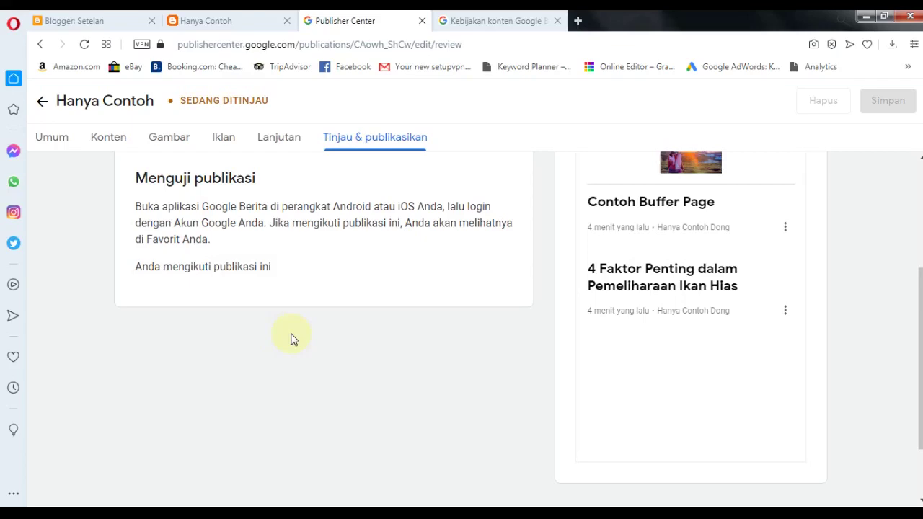
{"action": "scroll", "coordinate": [350, 332], "scroll_direction": "up", "scroll_amount": 3}
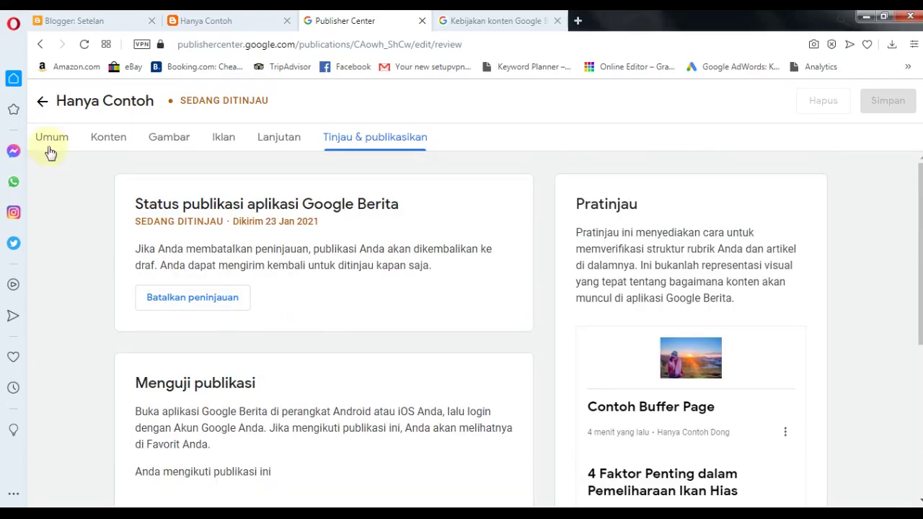
- Go back via Umum to the Hanya Contoh overview and drag the Windows prompt aside
{"action": "left_click", "coordinate": [52, 138]}
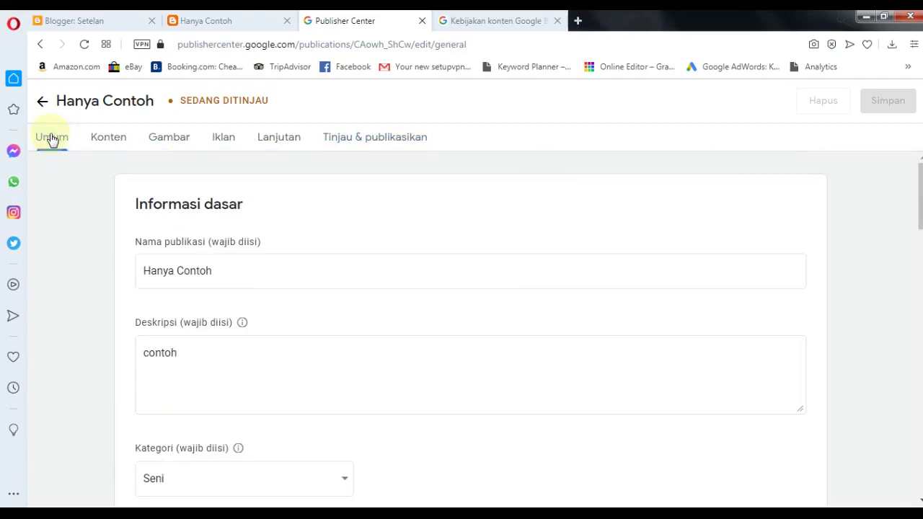
{"action": "left_click", "coordinate": [42, 103]}
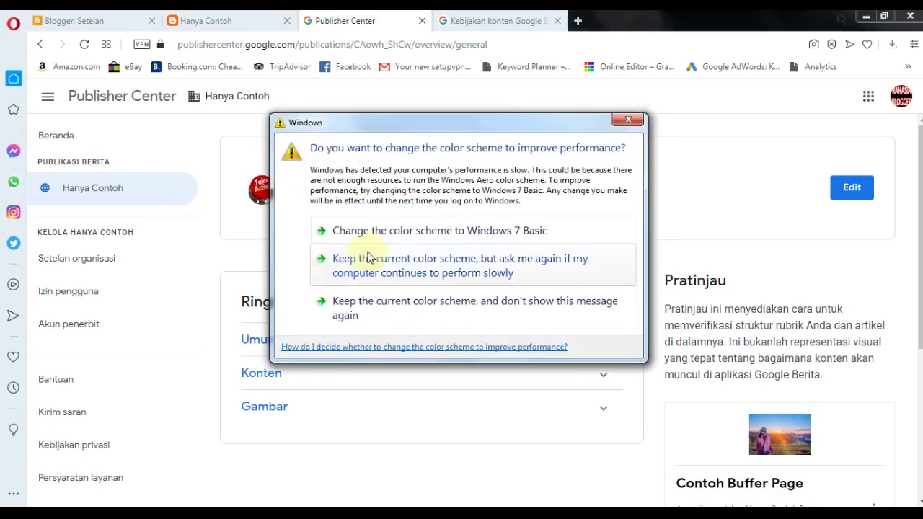
{"action": "left_click_drag", "start_coordinate": [367, 119], "coordinate": [592, 499]}
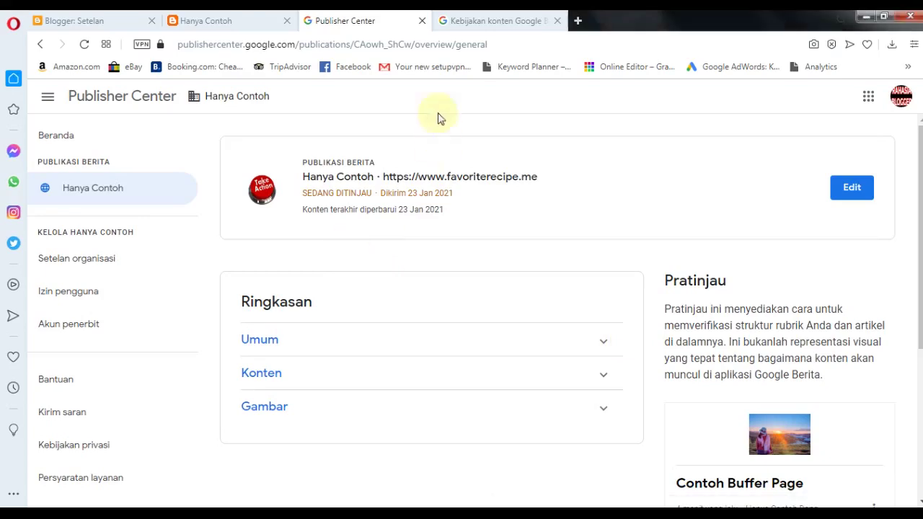
{"action": "left_click", "coordinate": [454, 16]}
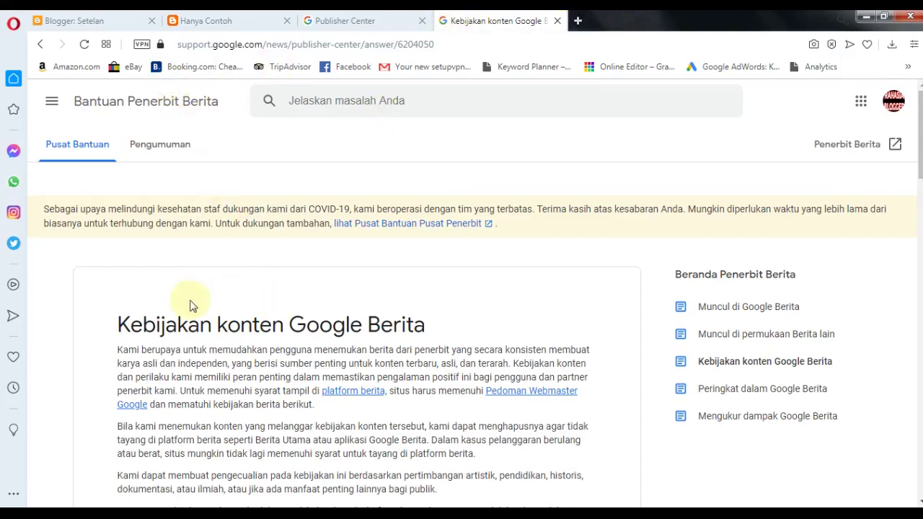
{"action": "scroll", "coordinate": [130, 217], "scroll_direction": "down", "scroll_amount": 4}
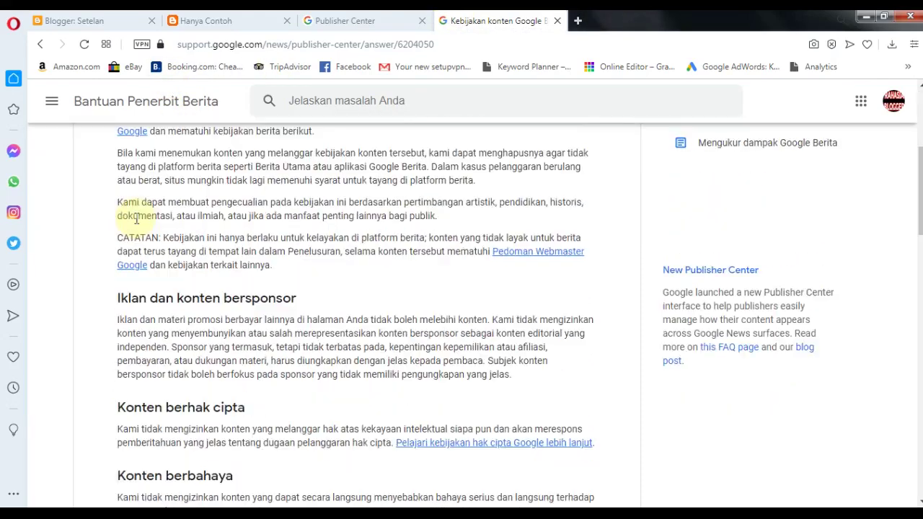
{"action": "scroll", "coordinate": [282, 312], "scroll_direction": "down", "scroll_amount": 2}
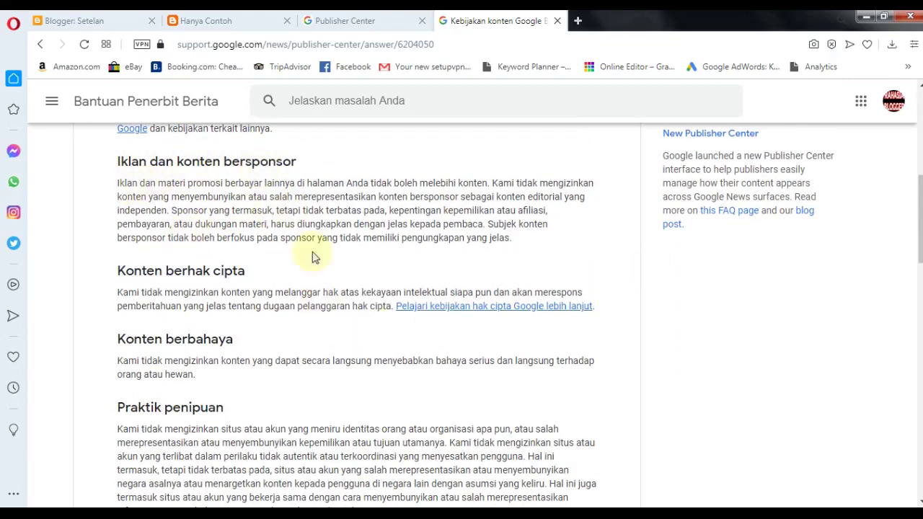
{"action": "scroll", "coordinate": [216, 202], "scroll_direction": "down", "scroll_amount": 3}
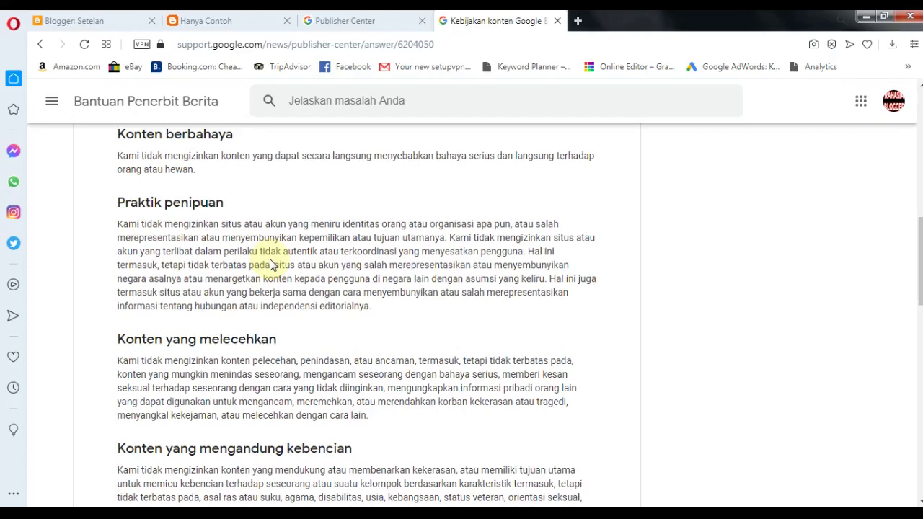
{"action": "scroll", "coordinate": [238, 245], "scroll_direction": "up", "scroll_amount": 10}
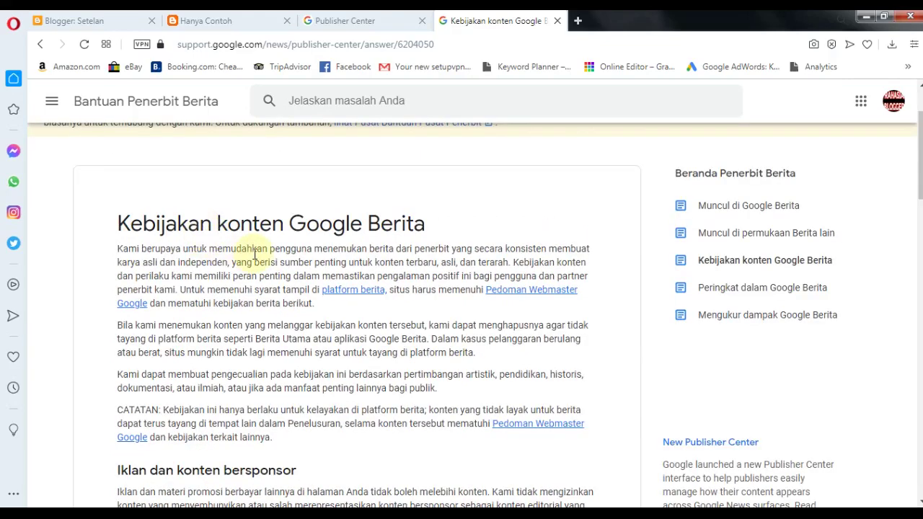
{"action": "scroll", "coordinate": [256, 253], "scroll_direction": "up", "scroll_amount": 2}
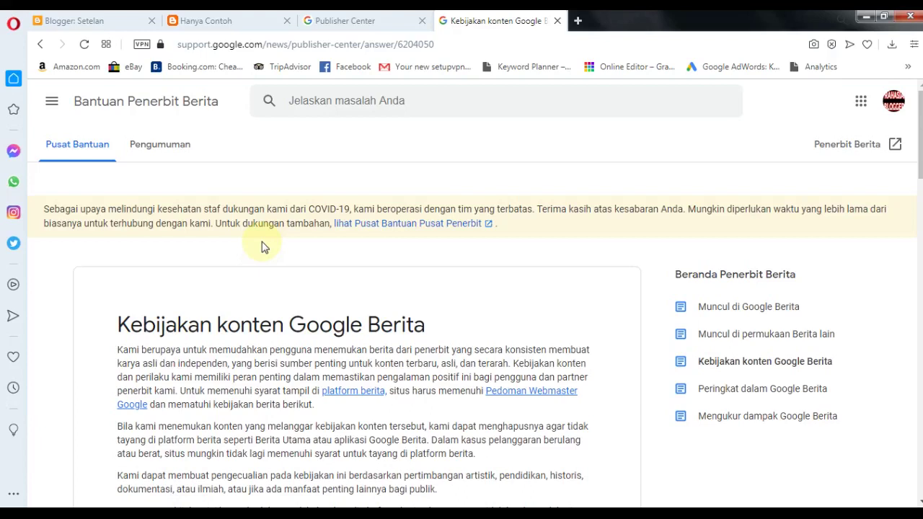
{"action": "left_click", "coordinate": [398, 15]}
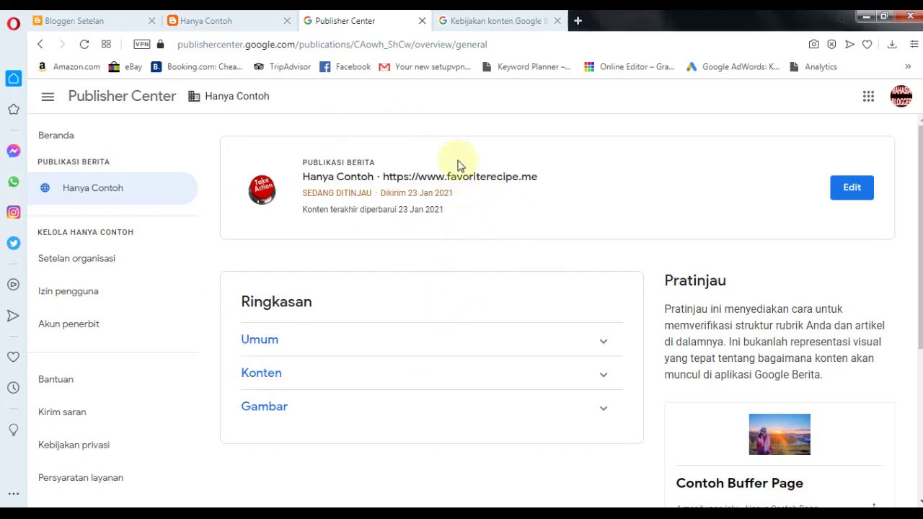
- Glance at the blog and overview, then reread the Google News content policy article
{"action": "left_click", "coordinate": [281, 18]}
{"action": "left_click", "coordinate": [352, 16]}
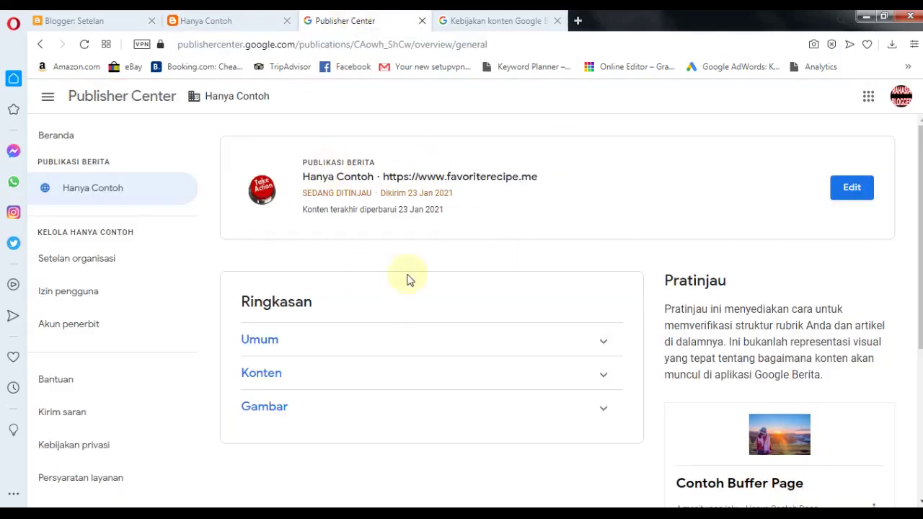
{"action": "left_click", "coordinate": [482, 16]}
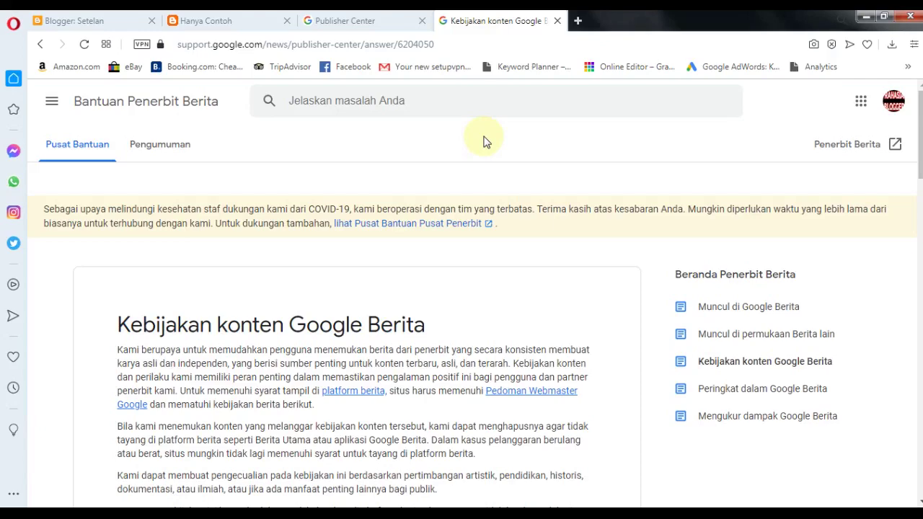
{"action": "scroll", "coordinate": [485, 140], "scroll_direction": "down", "scroll_amount": 15}
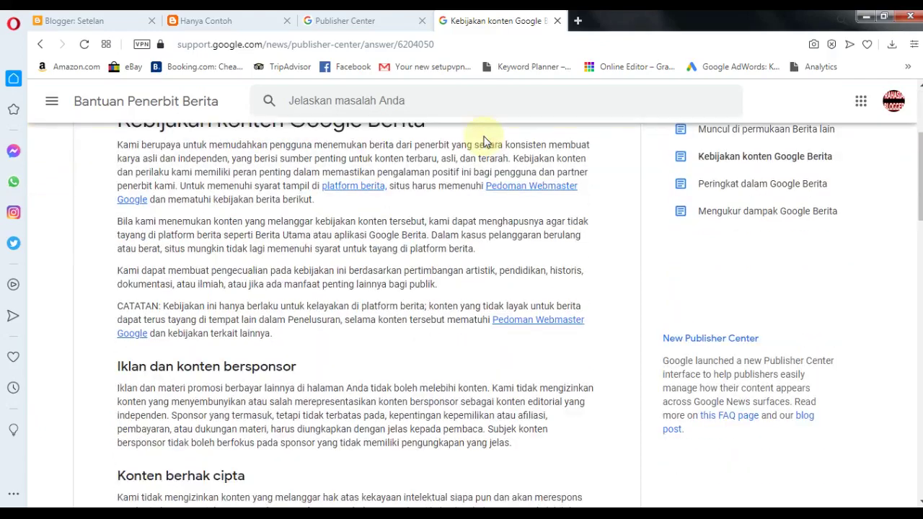
{"action": "scroll", "coordinate": [230, 416], "scroll_direction": "down", "scroll_amount": 5}
{"action": "scroll", "coordinate": [231, 420], "scroll_direction": "up", "scroll_amount": 20}
{"action": "scroll", "coordinate": [298, 356], "scroll_direction": "up", "scroll_amount": 1}
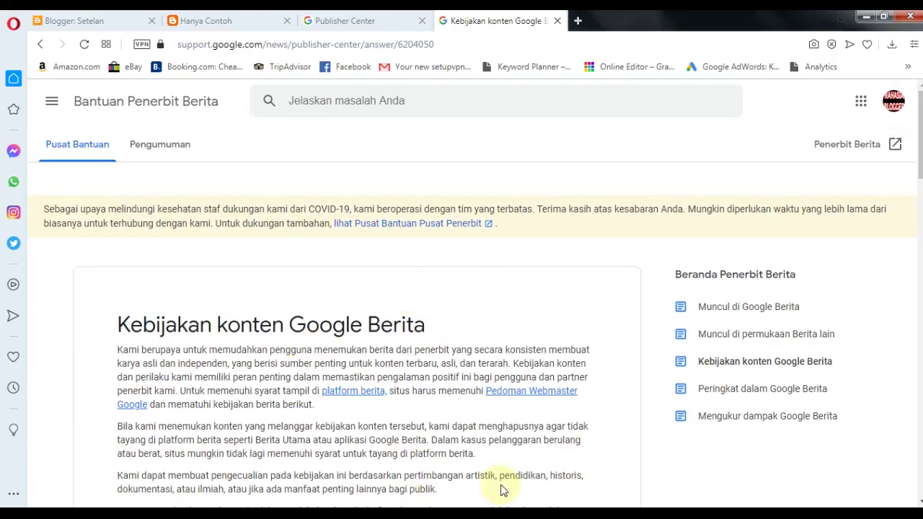
{"action": "scroll", "coordinate": [488, 315], "scroll_direction": "down", "scroll_amount": 4}
{"action": "scroll", "coordinate": [489, 316], "scroll_direction": "up", "scroll_amount": 4}
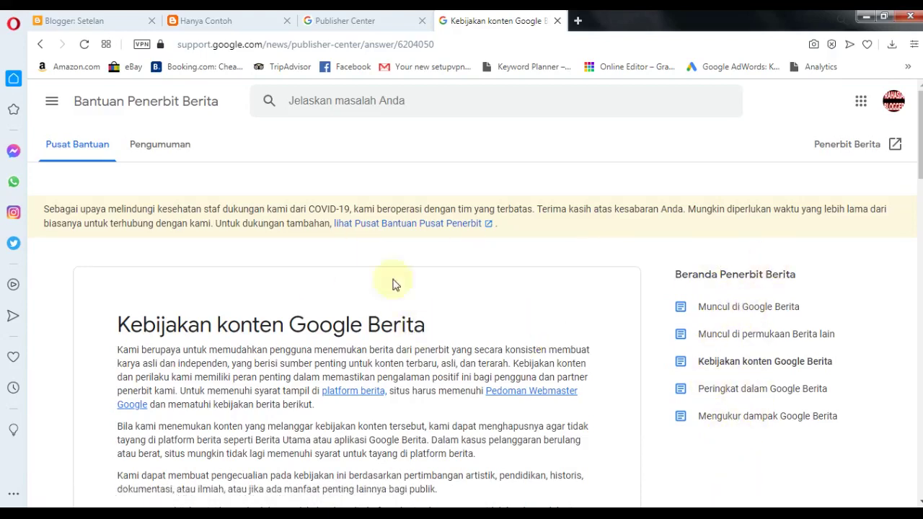
- Compare the Hanya Contoh overview with the content policy, then start a new browser tab
{"action": "left_click", "coordinate": [399, 17]}
{"action": "left_click", "coordinate": [445, 16]}
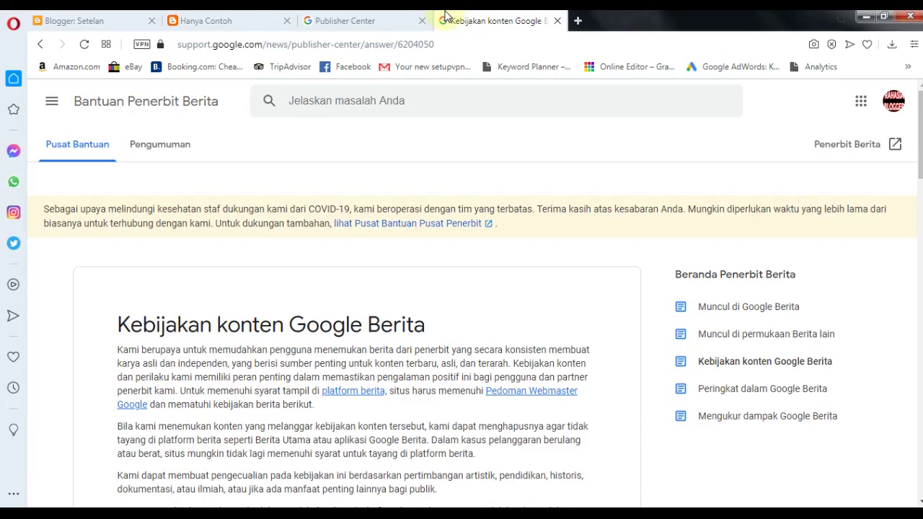
{"action": "left_click", "coordinate": [363, 17]}
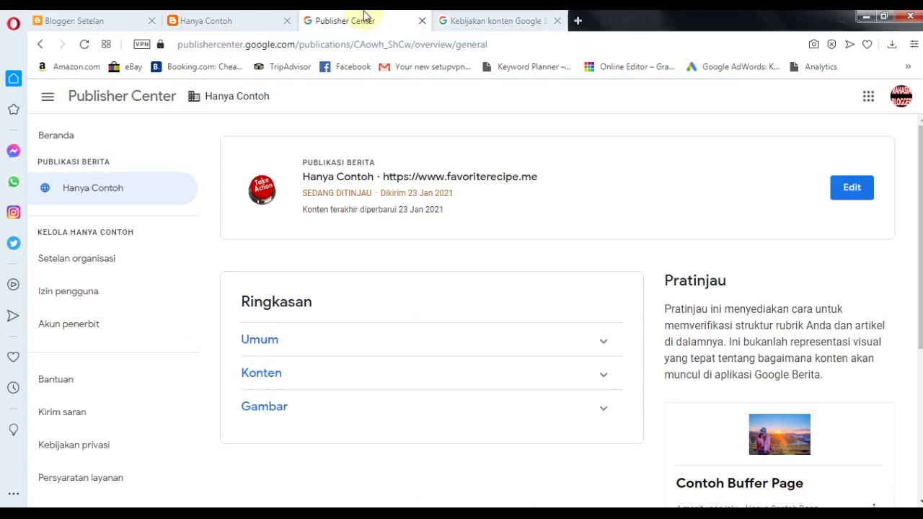
{"action": "left_click", "coordinate": [455, 18]}
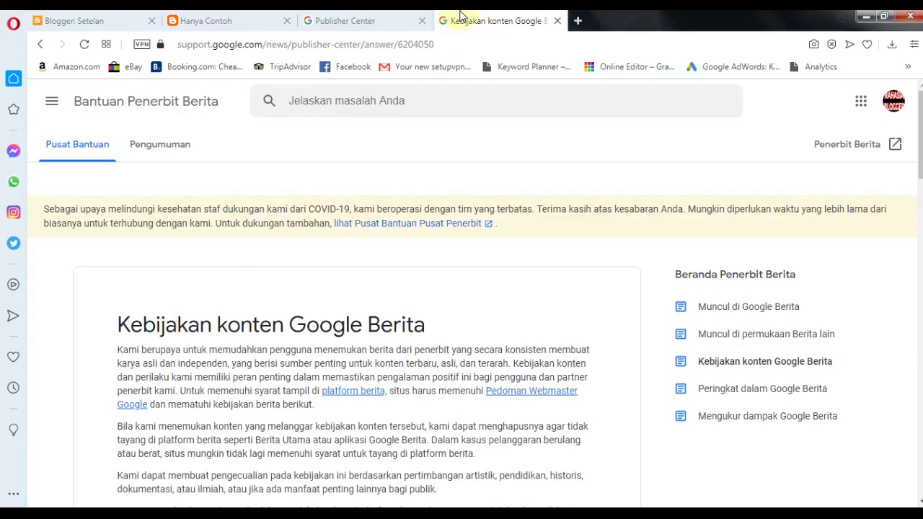
{"action": "left_click", "coordinate": [578, 20]}
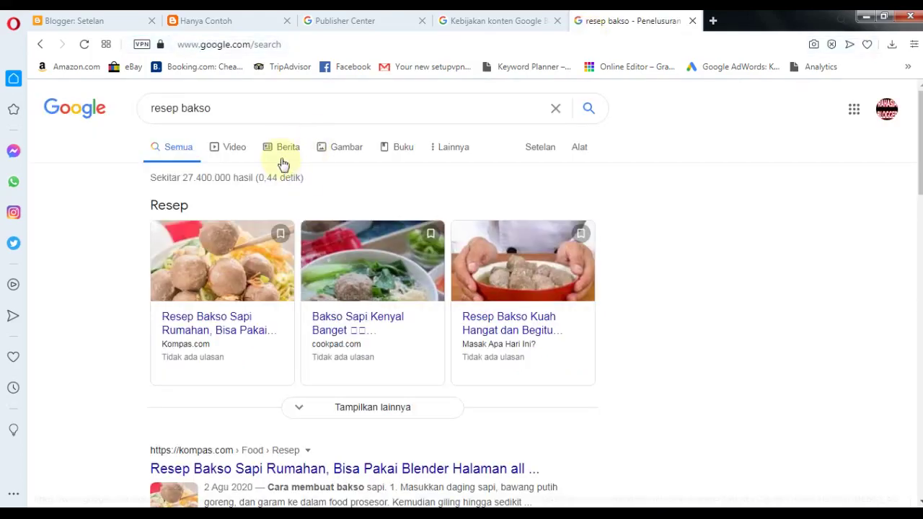
- Filter the 'resep bakso' results to Berita, about 221.000 news hits
{"action": "left_click", "coordinate": [291, 156]}
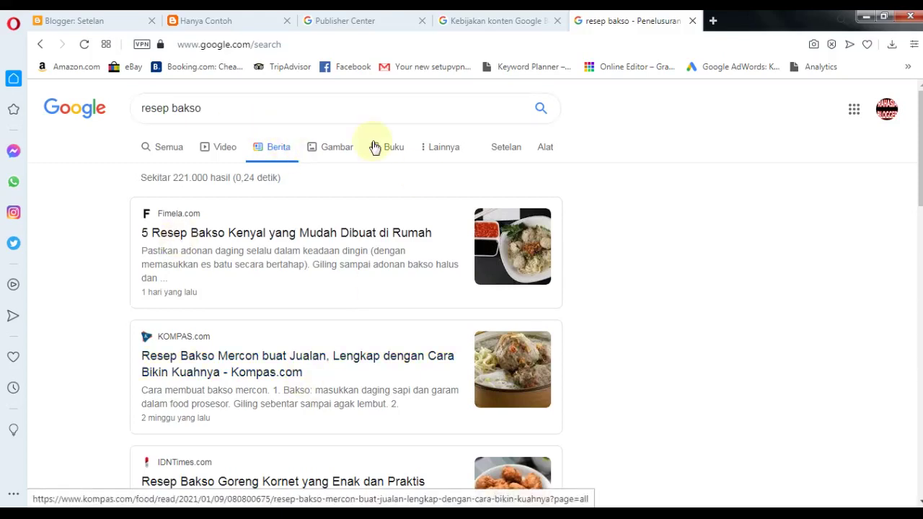
{"action": "scroll", "coordinate": [714, 165], "scroll_direction": "down", "scroll_amount": 4}
{"action": "scroll", "coordinate": [651, 231], "scroll_direction": "up", "scroll_amount": 4}
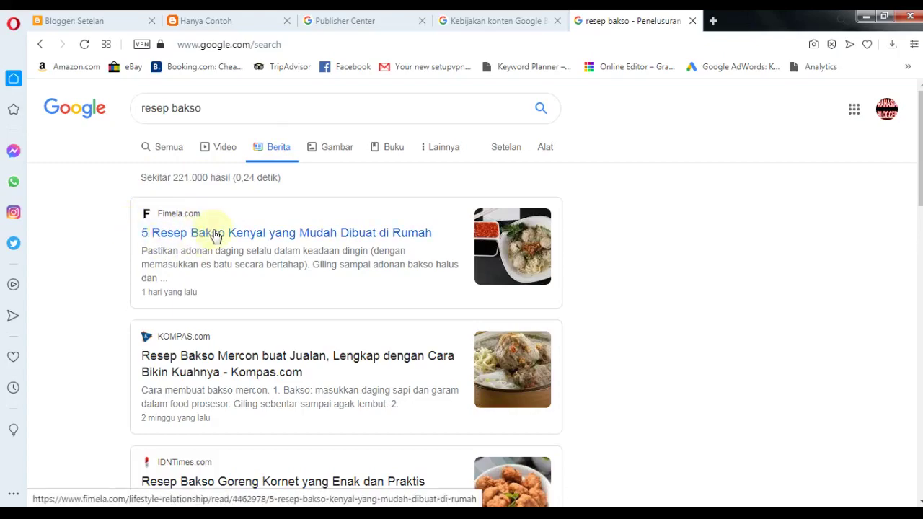
{"action": "scroll", "coordinate": [214, 235], "scroll_direction": "down", "scroll_amount": 1}
{"action": "scroll", "coordinate": [215, 234], "scroll_direction": "down", "scroll_amount": 1}
{"action": "scroll", "coordinate": [217, 242], "scroll_direction": "down", "scroll_amount": 3}
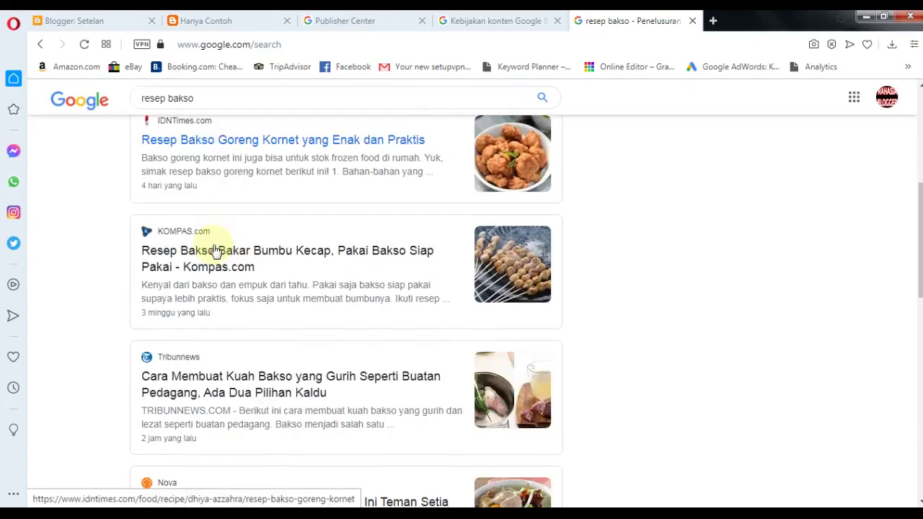
{"action": "scroll", "coordinate": [215, 249], "scroll_direction": "down", "scroll_amount": 5}
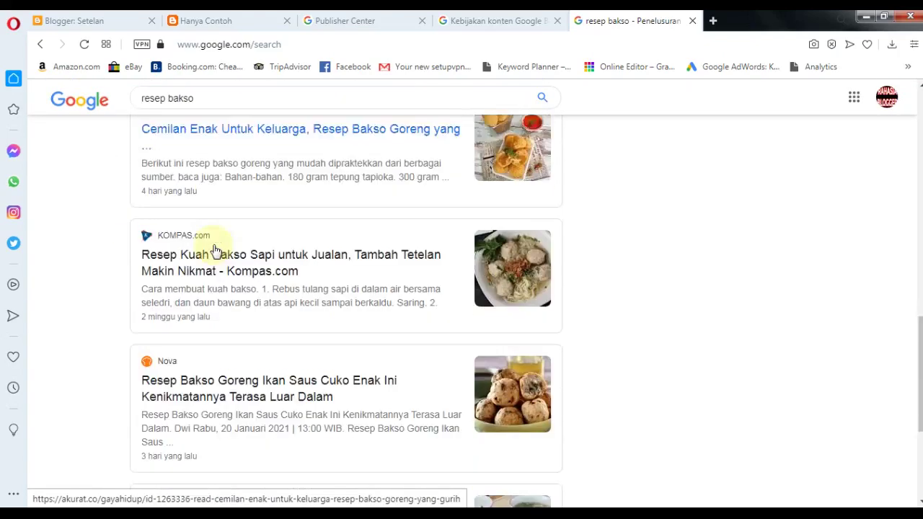
{"action": "scroll", "coordinate": [215, 250], "scroll_direction": "down", "scroll_amount": 3}
{"action": "scroll", "coordinate": [216, 249], "scroll_direction": "up", "scroll_amount": 7}
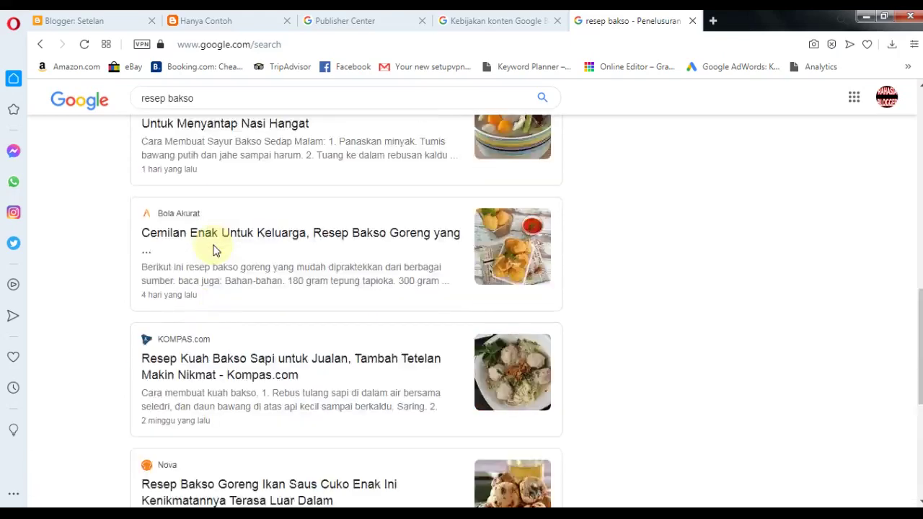
{"action": "scroll", "coordinate": [216, 250], "scroll_direction": "up", "scroll_amount": 6}
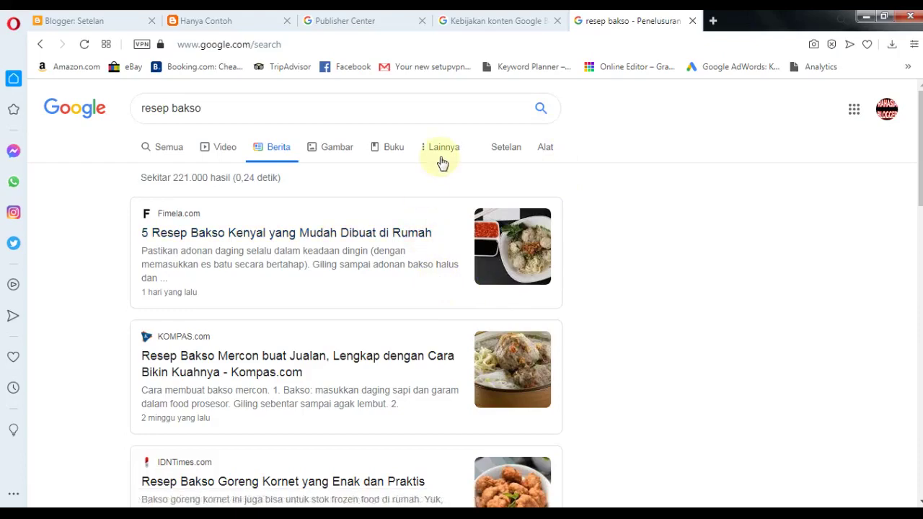
{"action": "scroll", "coordinate": [608, 337], "scroll_direction": "down", "scroll_amount": 10}
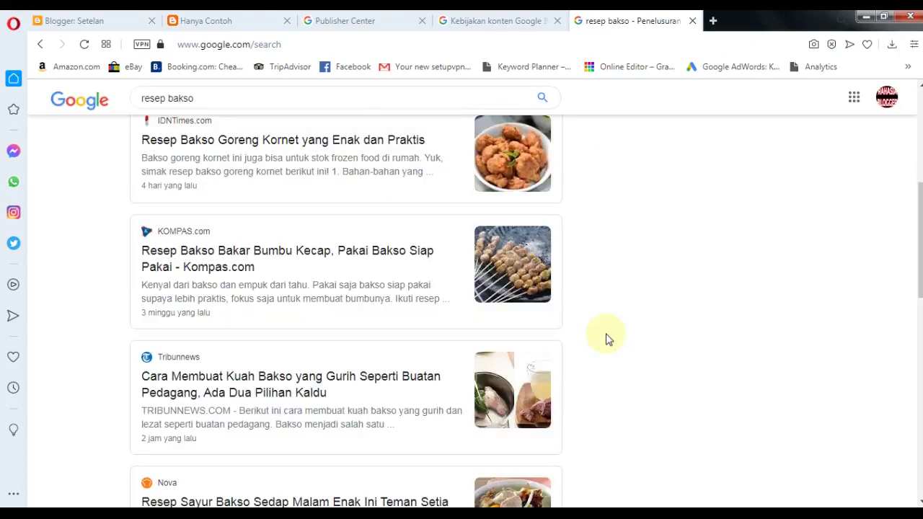
{"action": "scroll", "coordinate": [608, 339], "scroll_direction": "down", "scroll_amount": 4}
{"action": "scroll", "coordinate": [608, 339], "scroll_direction": "up", "scroll_amount": 6}
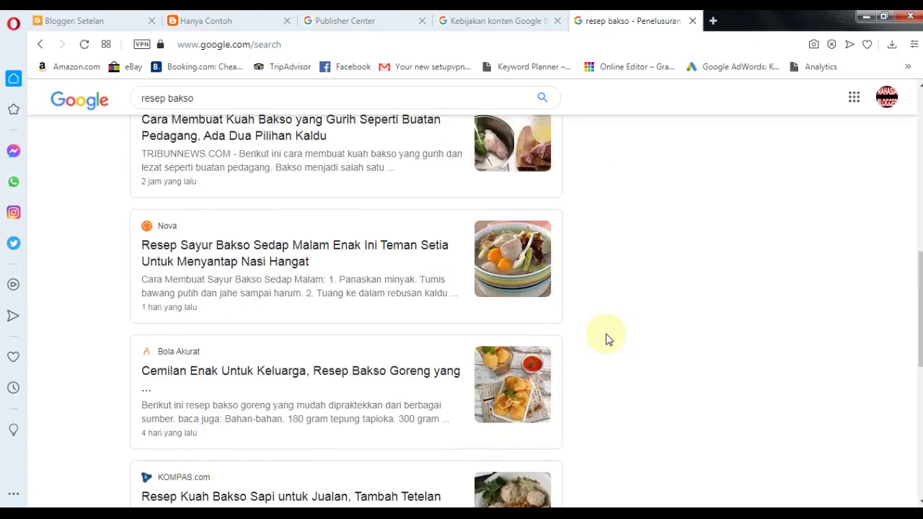
{"action": "scroll", "coordinate": [608, 339], "scroll_direction": "up", "scroll_amount": 5}
{"action": "scroll", "coordinate": [608, 339], "scroll_direction": "up", "scroll_amount": 3}
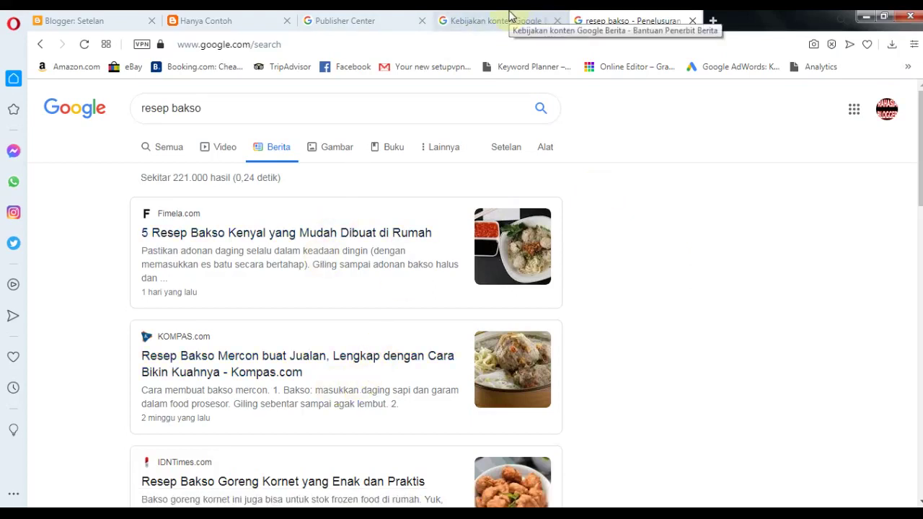
- View the Hanya Contoh blog, drag the Windows colour-scheme prompt away, then return to Kebijakan konten
{"action": "left_click", "coordinate": [238, 20]}
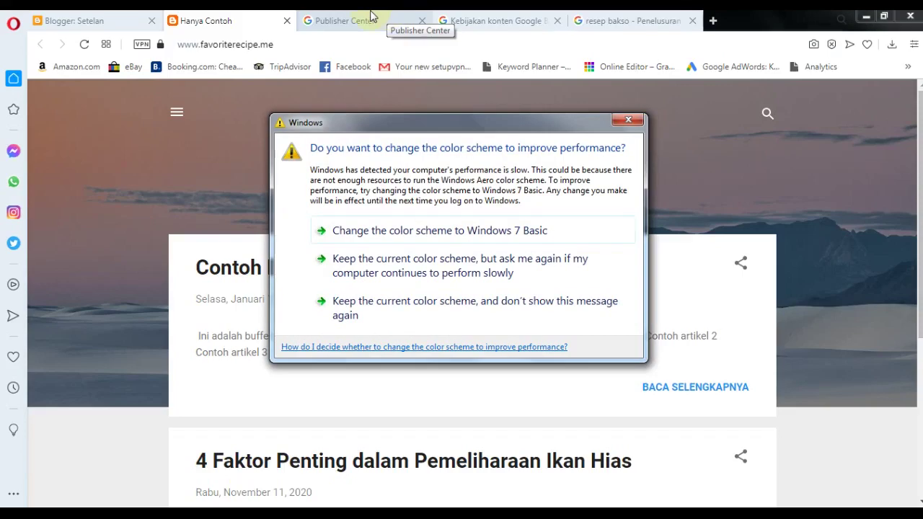
{"action": "left_click_drag", "start_coordinate": [326, 120], "coordinate": [498, 505]}
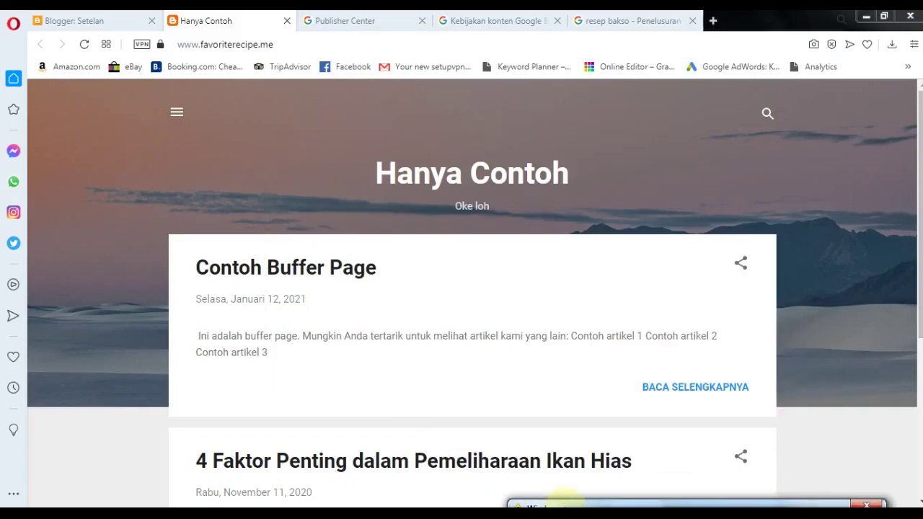
{"action": "left_click", "coordinate": [453, 17]}
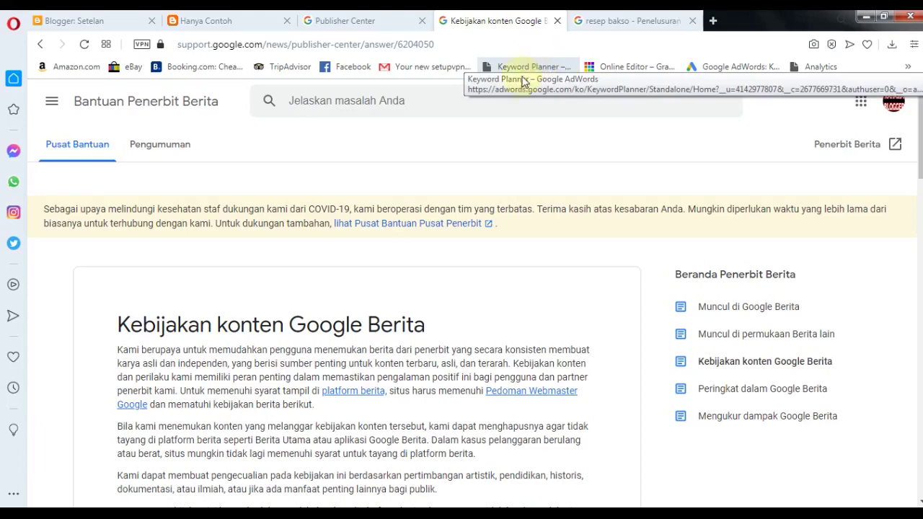
- Reread the Kebijakan konten Google Berita policy, ending on Hanya Contoh's Sedang Ditinjau status
{"action": "left_click", "coordinate": [389, 15]}
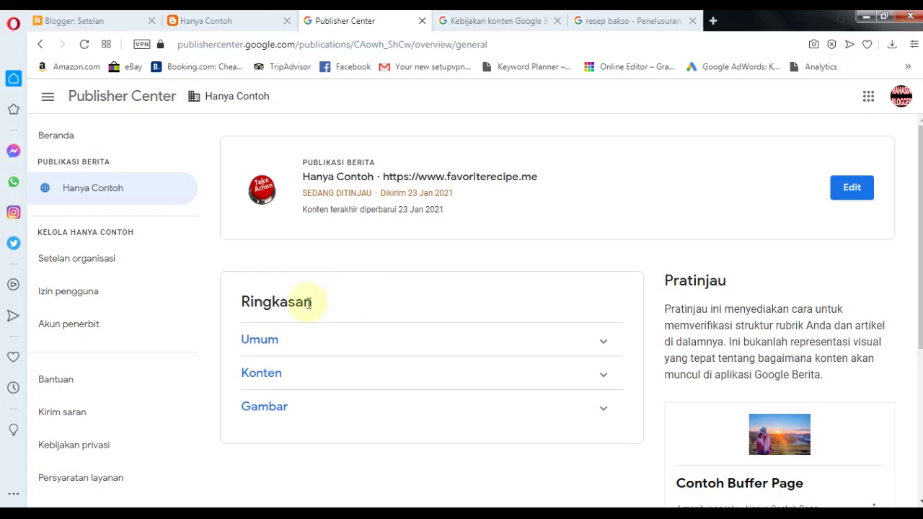
{"action": "left_click", "coordinate": [495, 21]}
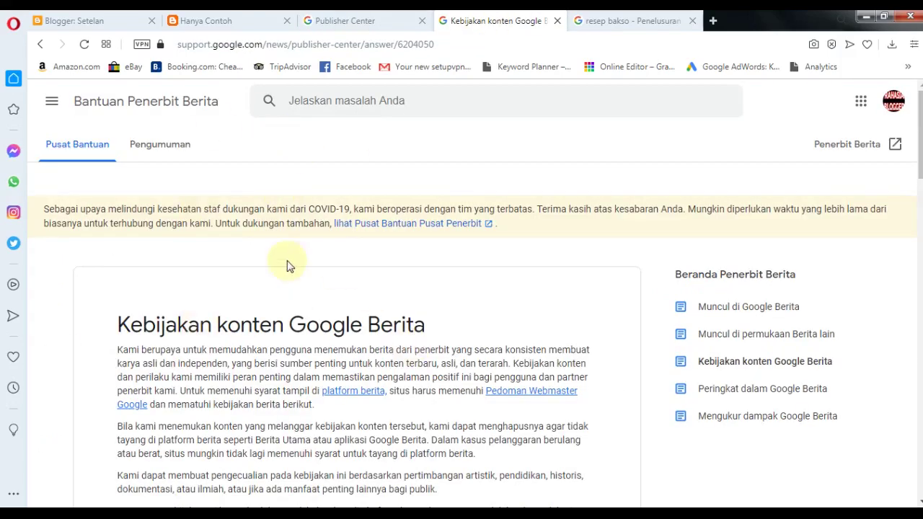
{"action": "scroll", "coordinate": [273, 265], "scroll_direction": "down", "scroll_amount": 3}
{"action": "scroll", "coordinate": [281, 310], "scroll_direction": "up", "scroll_amount": 1}
{"action": "scroll", "coordinate": [282, 356], "scroll_direction": "down", "scroll_amount": 2}
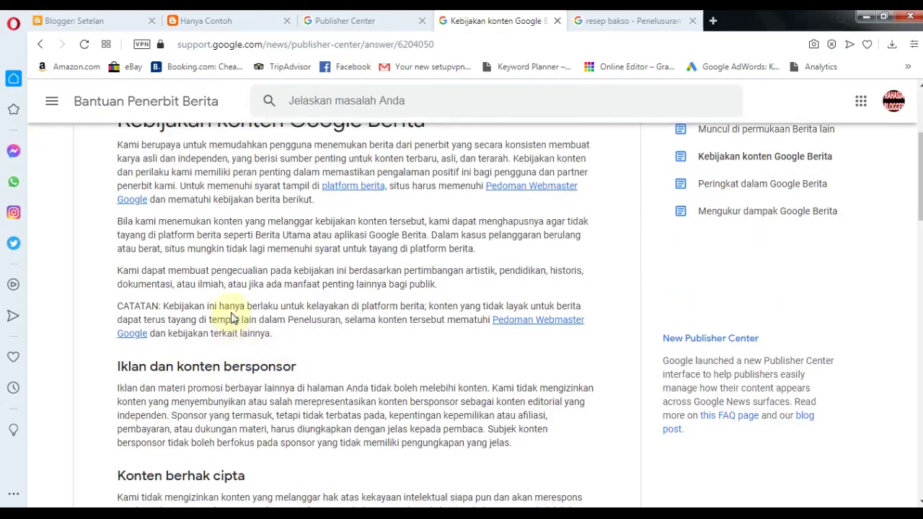
{"action": "scroll", "coordinate": [227, 284], "scroll_direction": "up", "scroll_amount": 2}
{"action": "scroll", "coordinate": [245, 295], "scroll_direction": "down", "scroll_amount": 15}
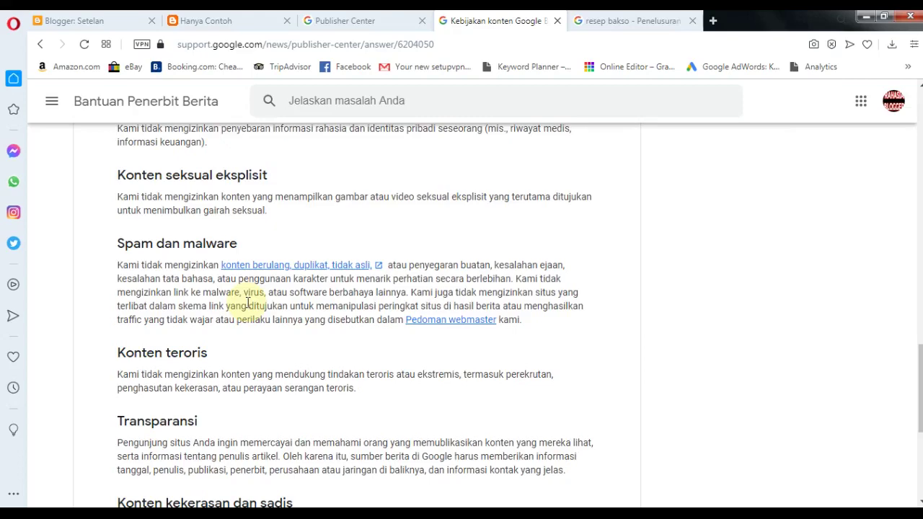
{"action": "scroll", "coordinate": [274, 354], "scroll_direction": "up", "scroll_amount": 15}
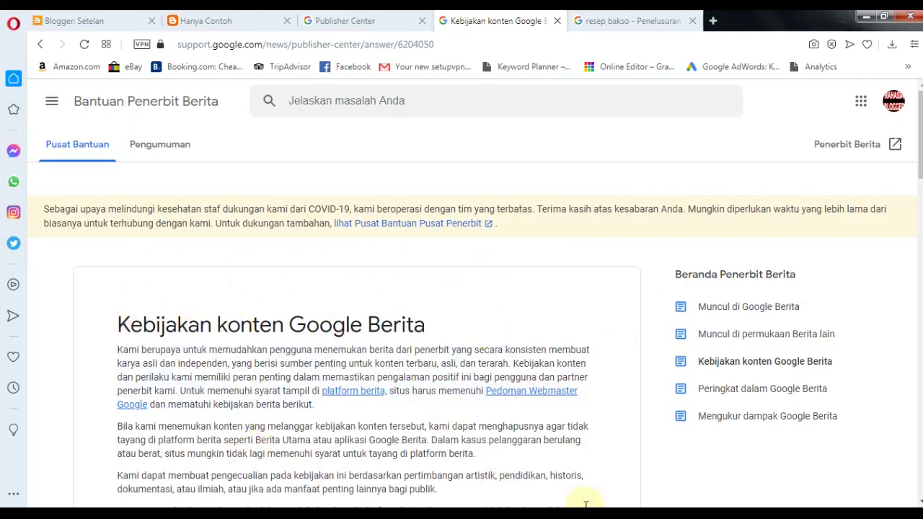
{"action": "left_click", "coordinate": [397, 17]}
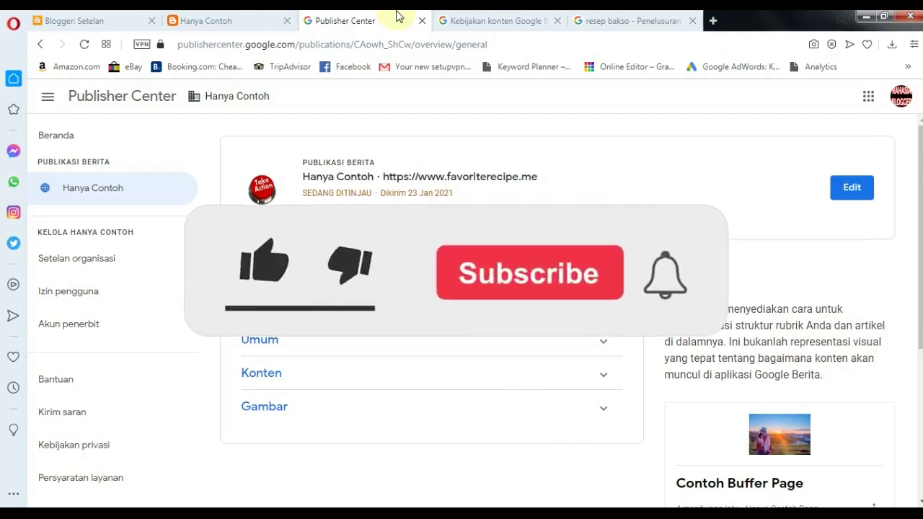